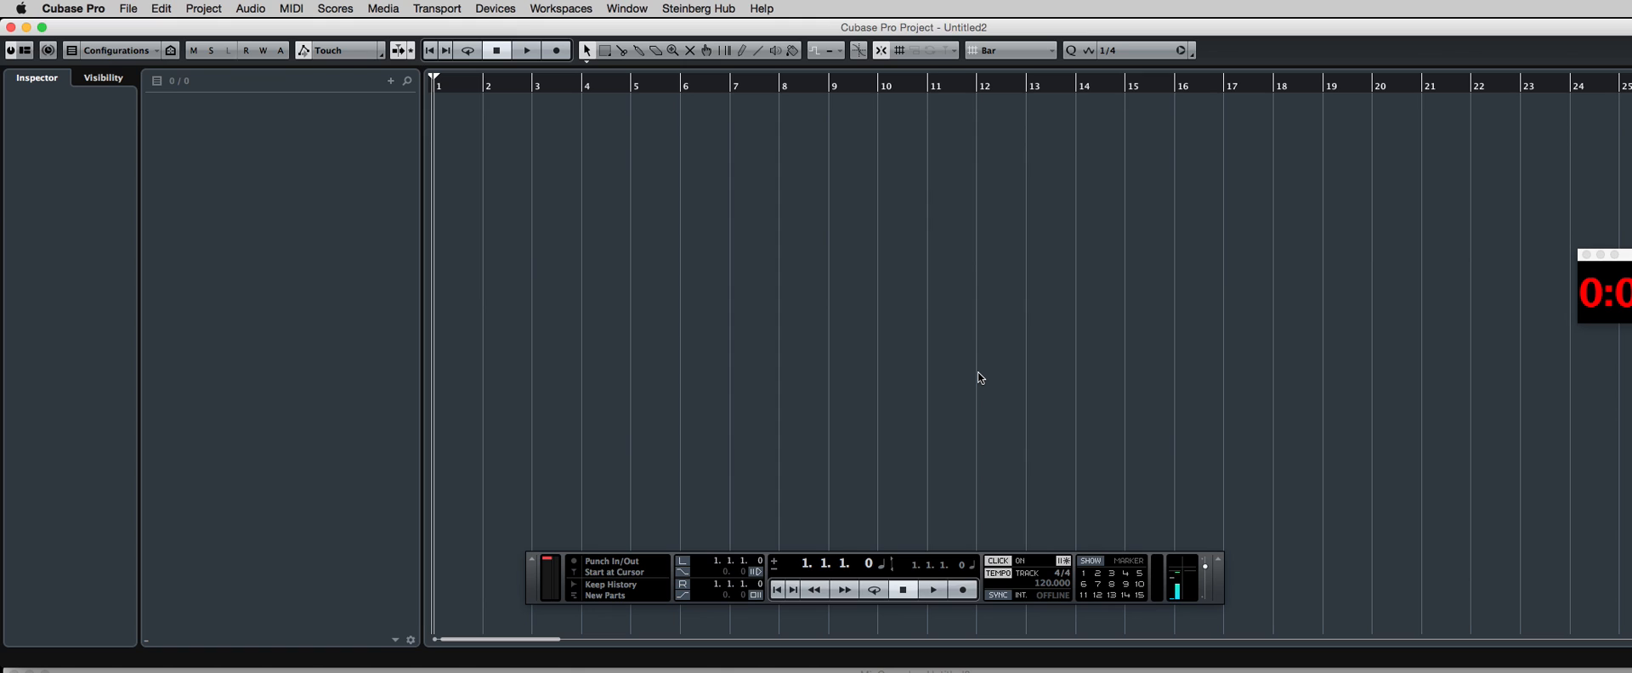
- Move the seconds Time Display window left and down so it sits fully on screen
left_click_drag(1605, 258, 1433, 250)
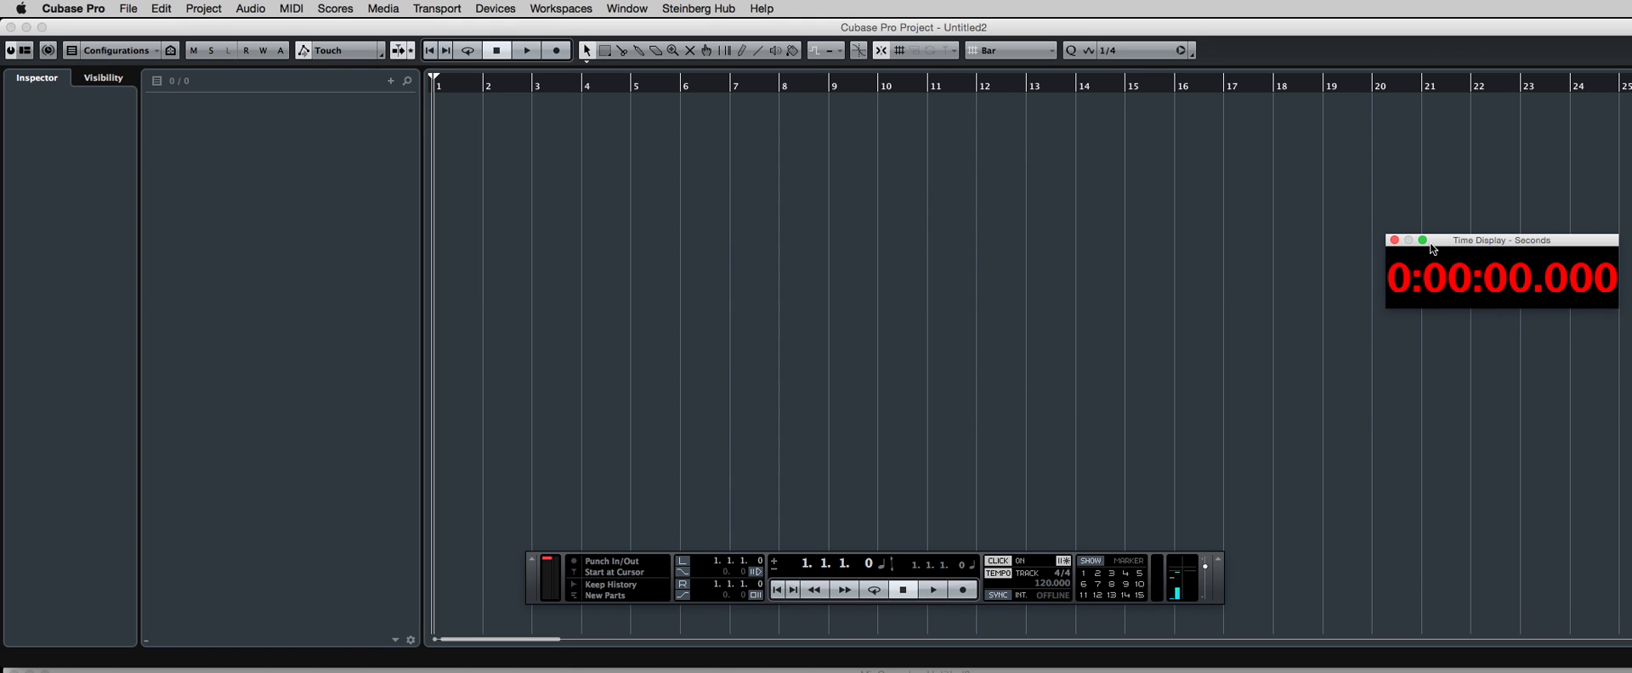
left_click_drag(1432, 249, 1432, 300)
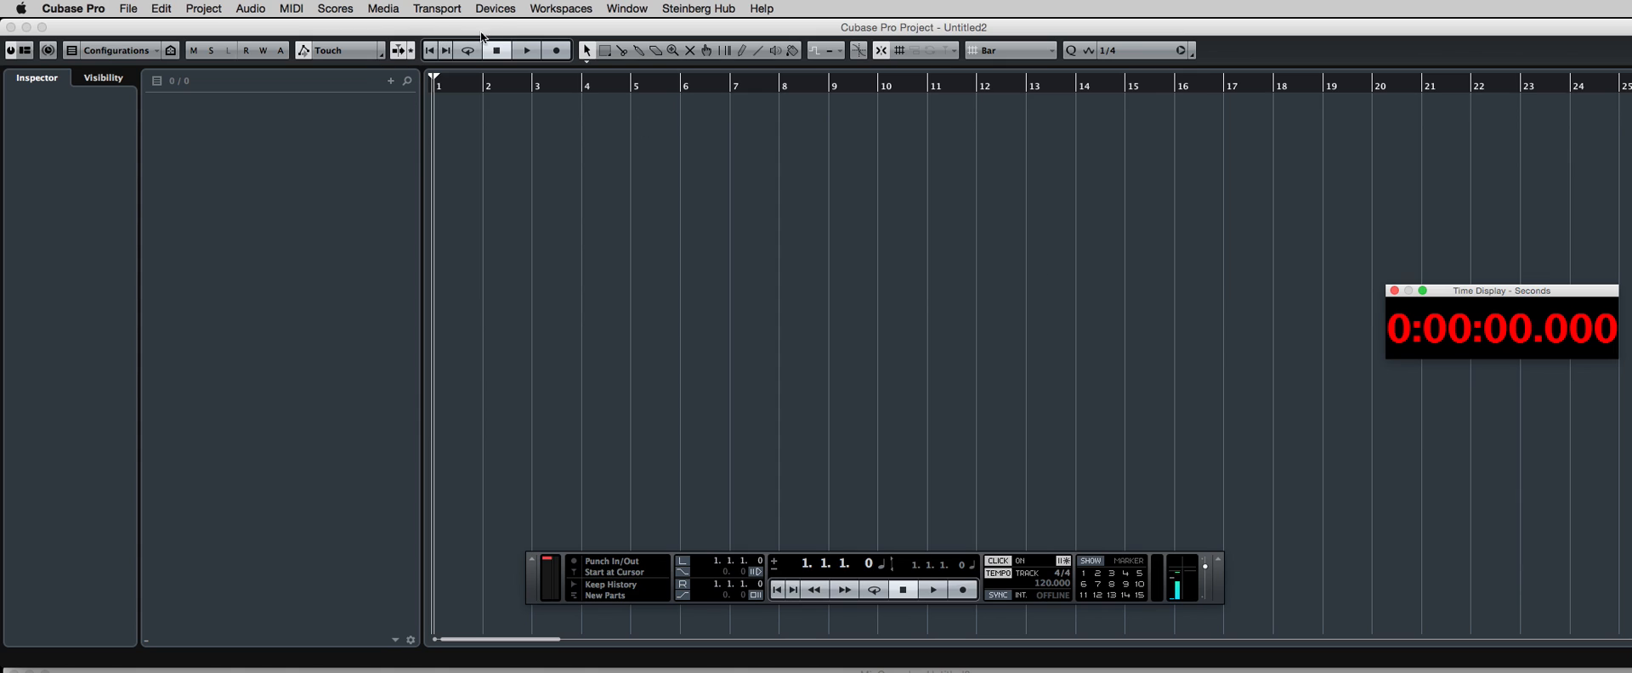
left_click(437, 10)
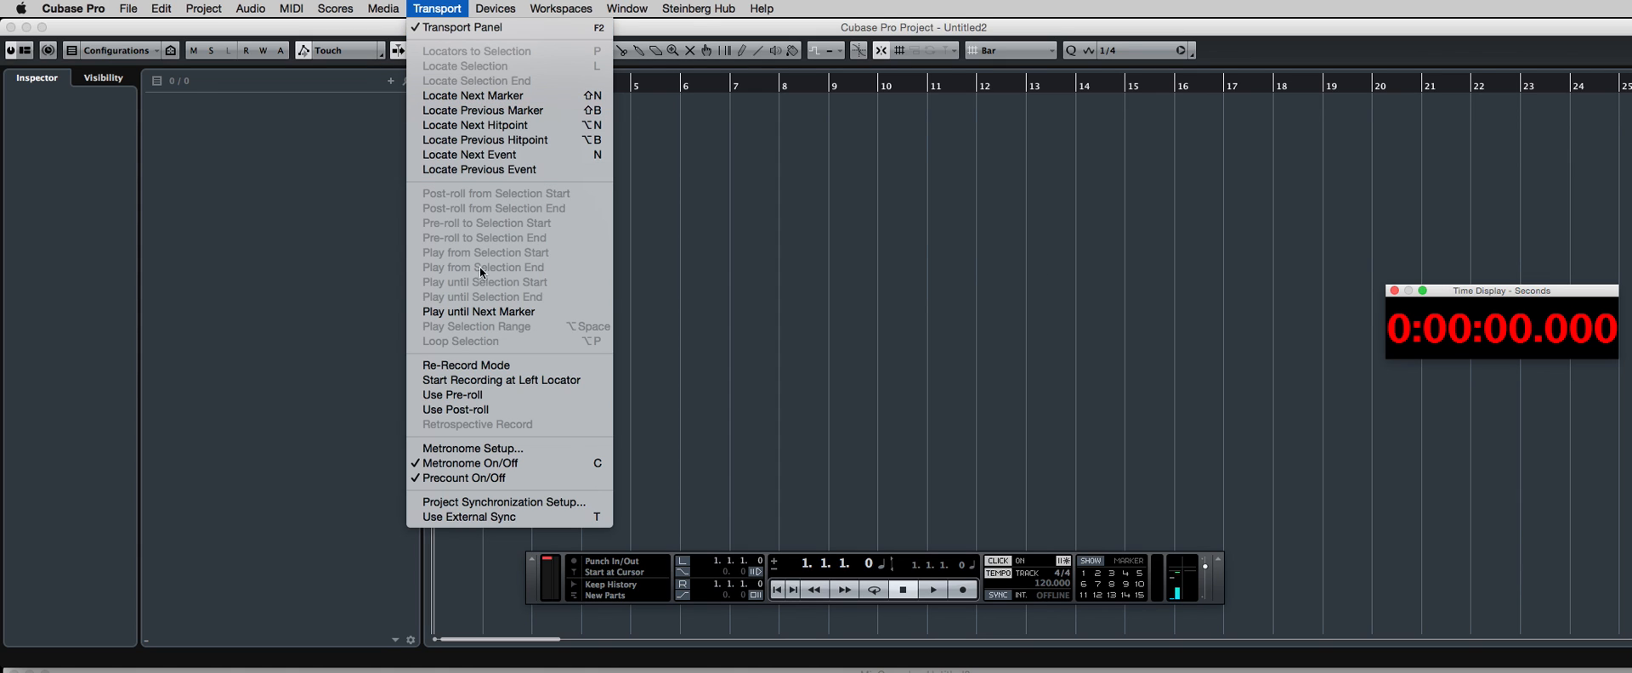
left_click(480, 448)
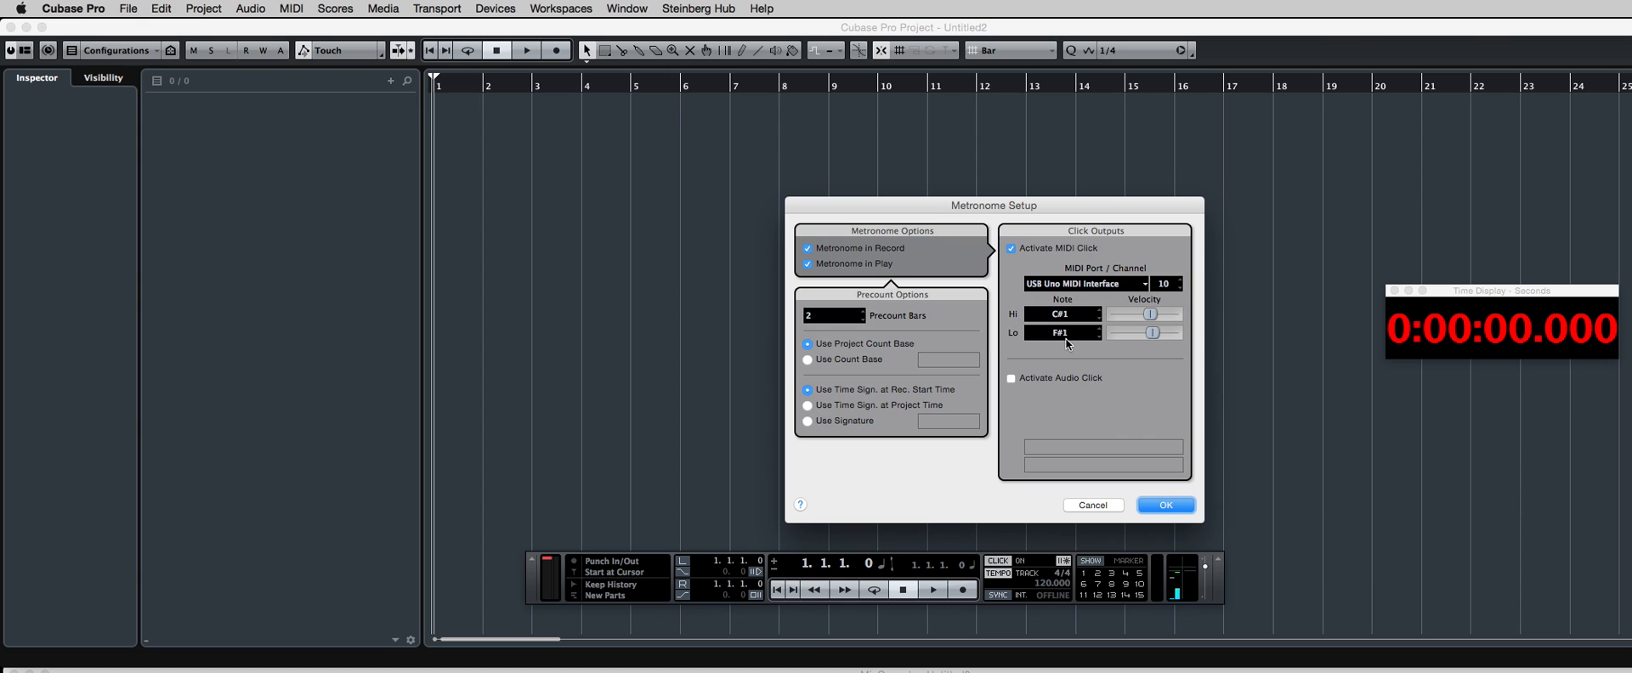
left_click(1158, 505)
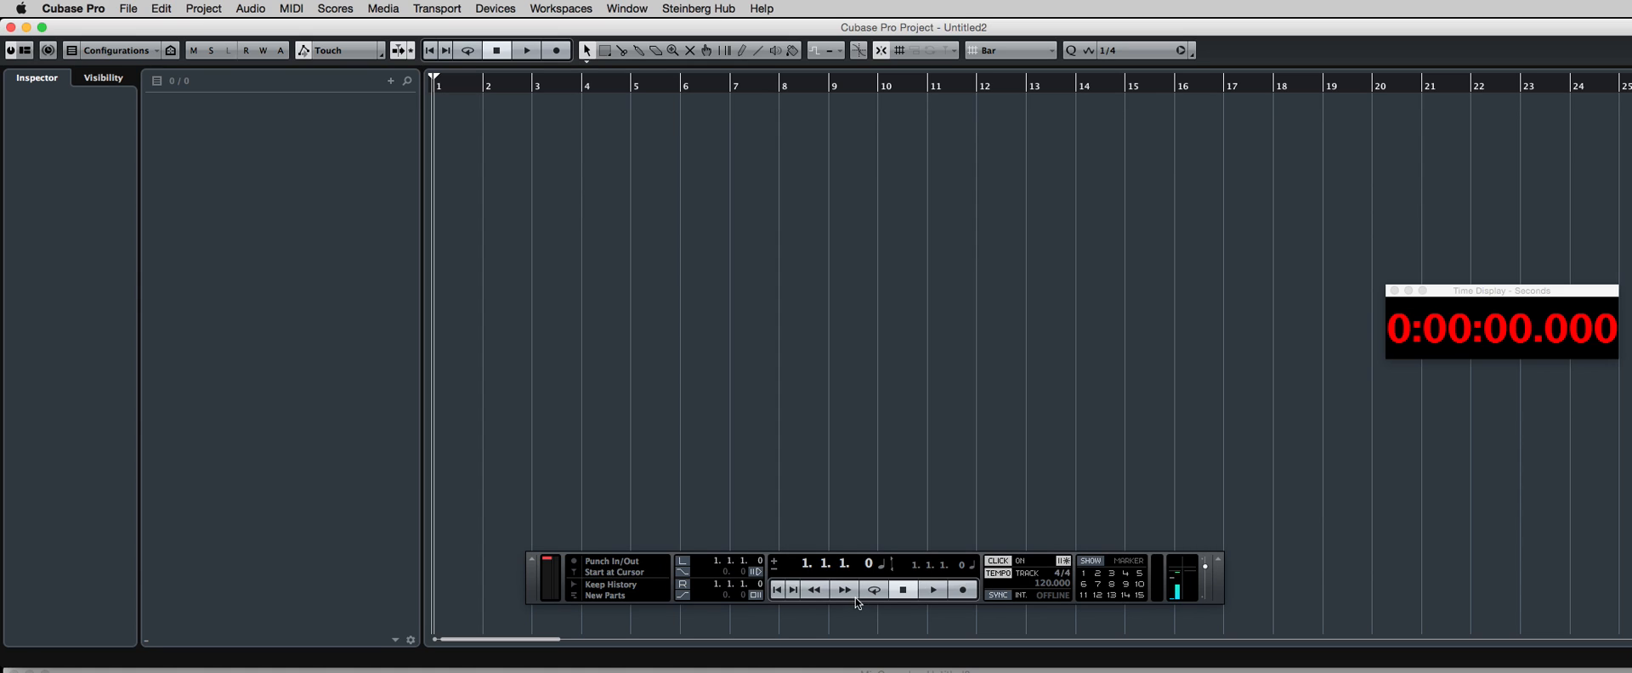
left_click(931, 590)
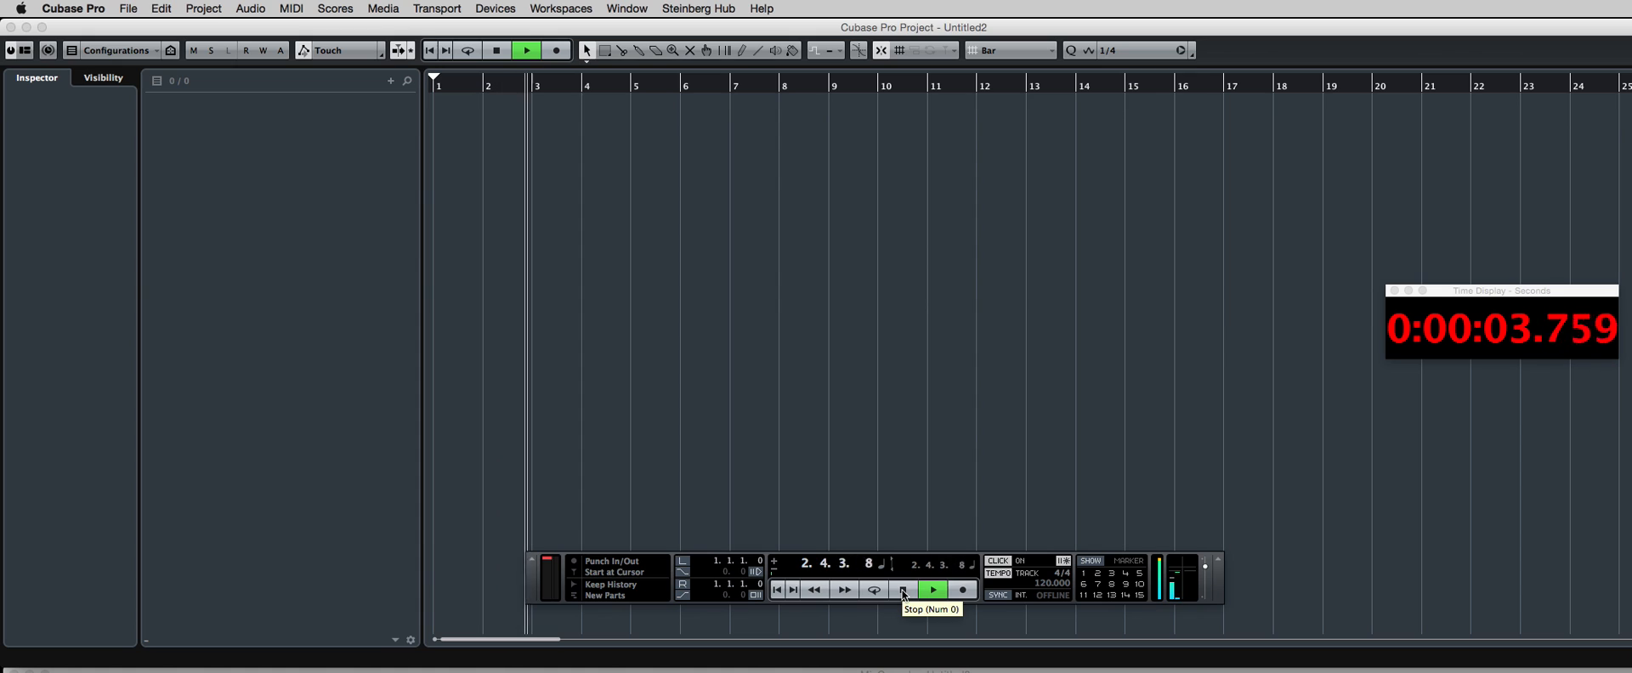
left_click(902, 591)
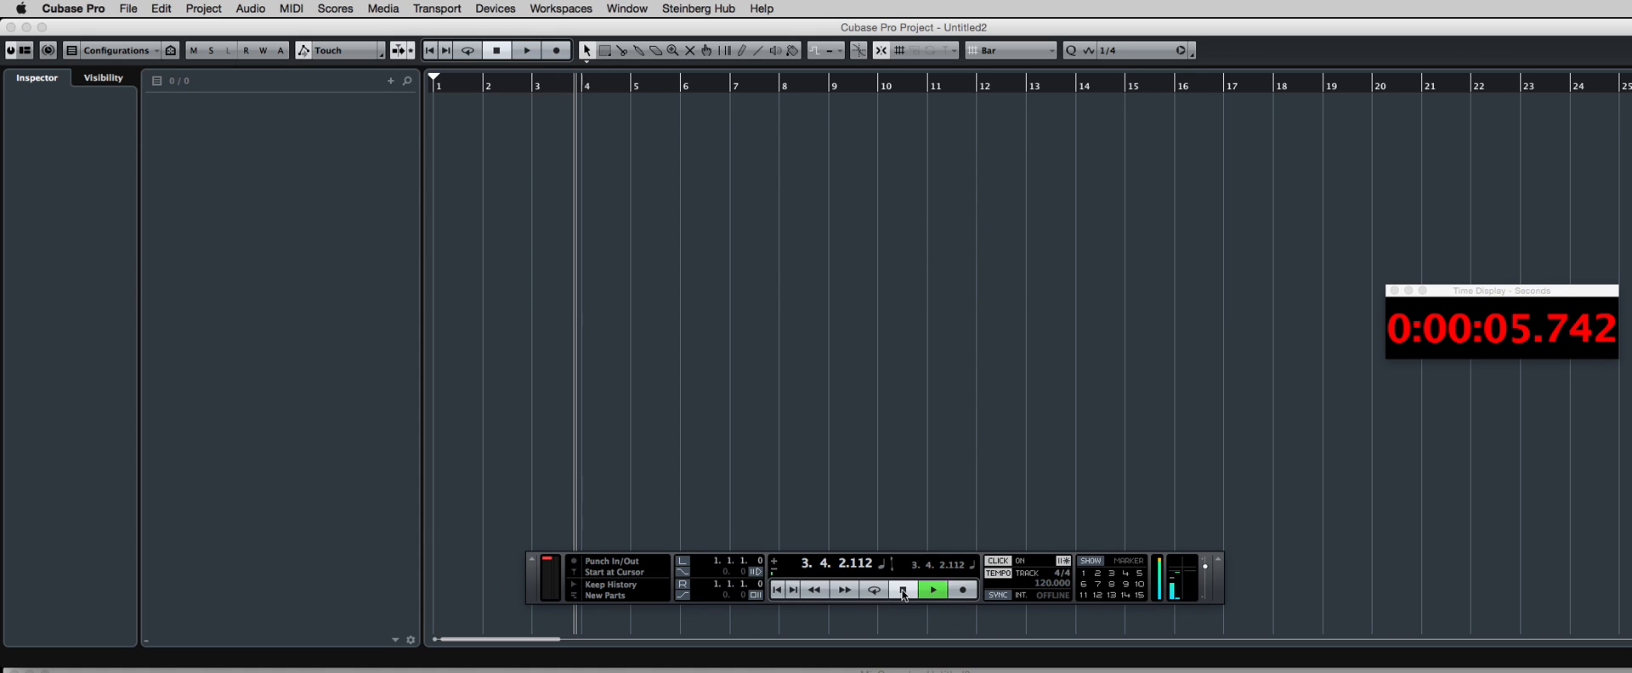
left_click(778, 591)
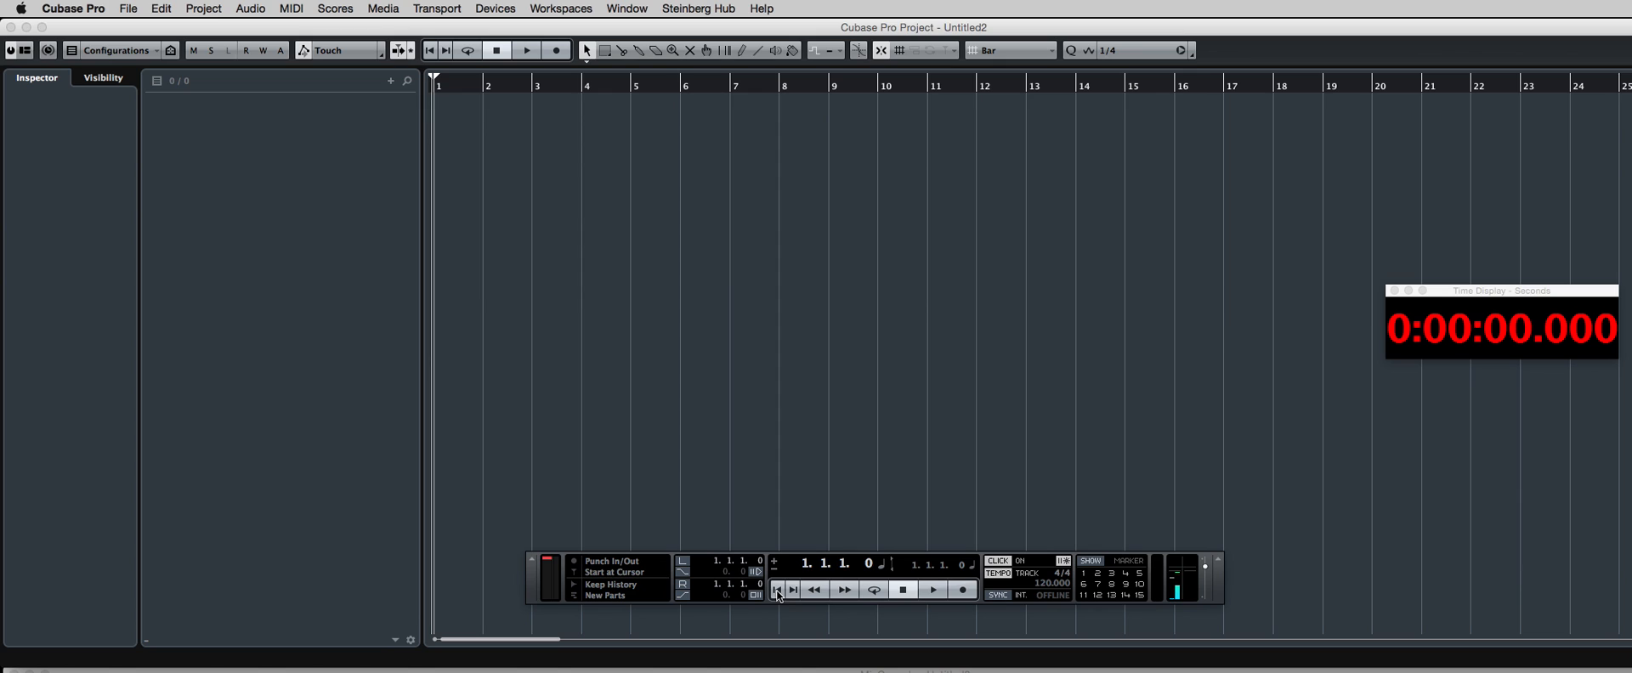
- Add a new audio track with Mono channel configuration, creating Audio 01
right_click(270, 160)
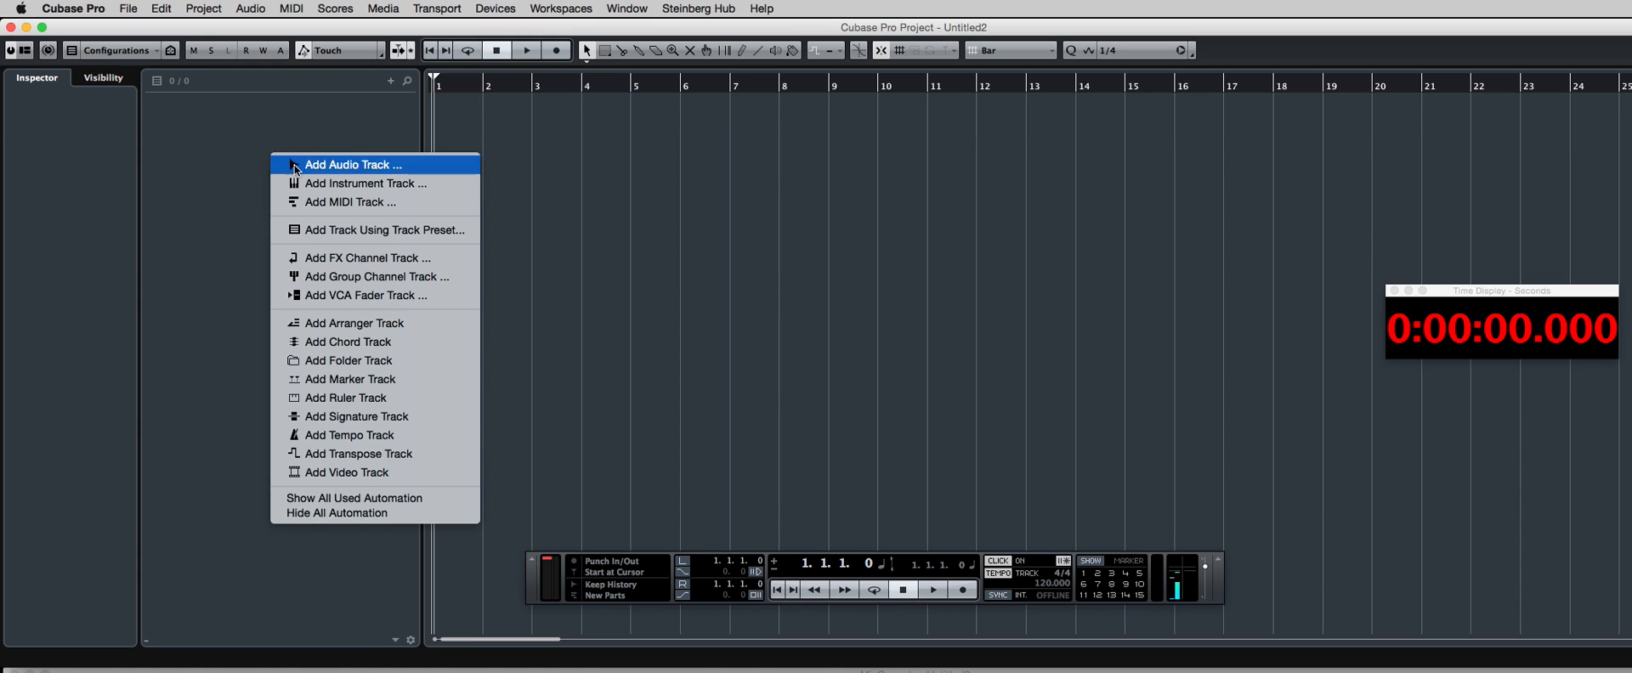
left_click(325, 165)
left_click(722, 305)
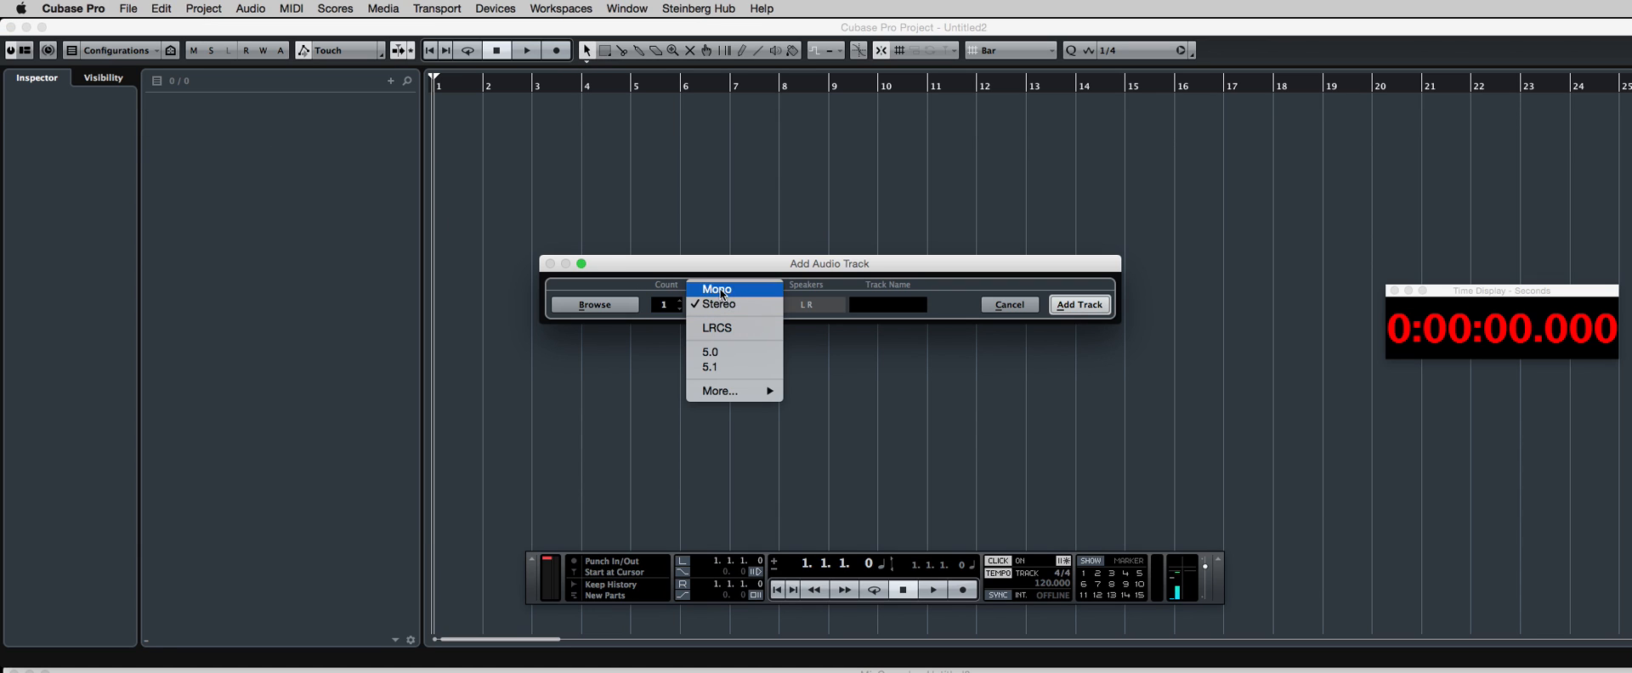
left_click(714, 284)
left_click(1079, 305)
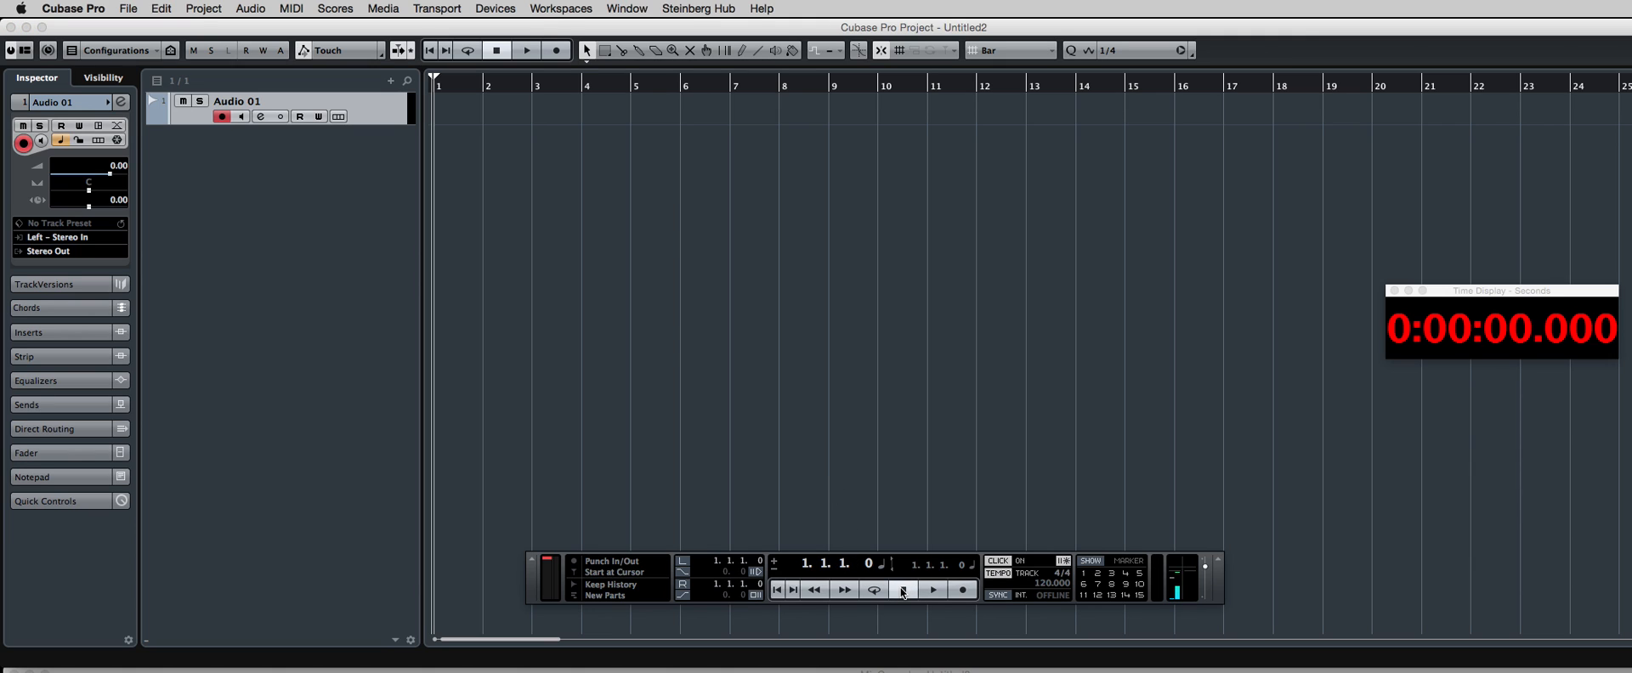
- Record a few bars of the metronome click onto Audio 01, then stop
left_click(934, 590)
left_click(963, 591)
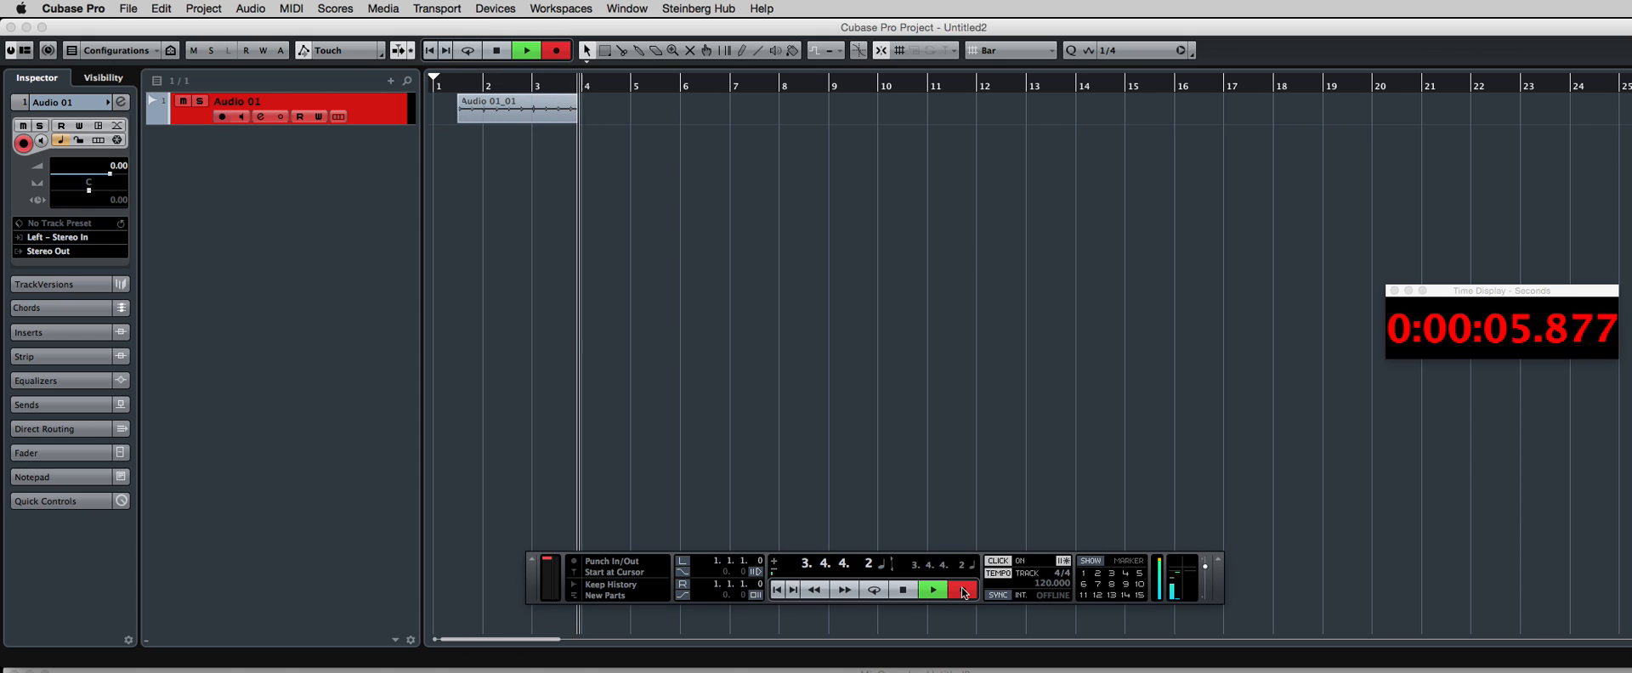
left_click(903, 592)
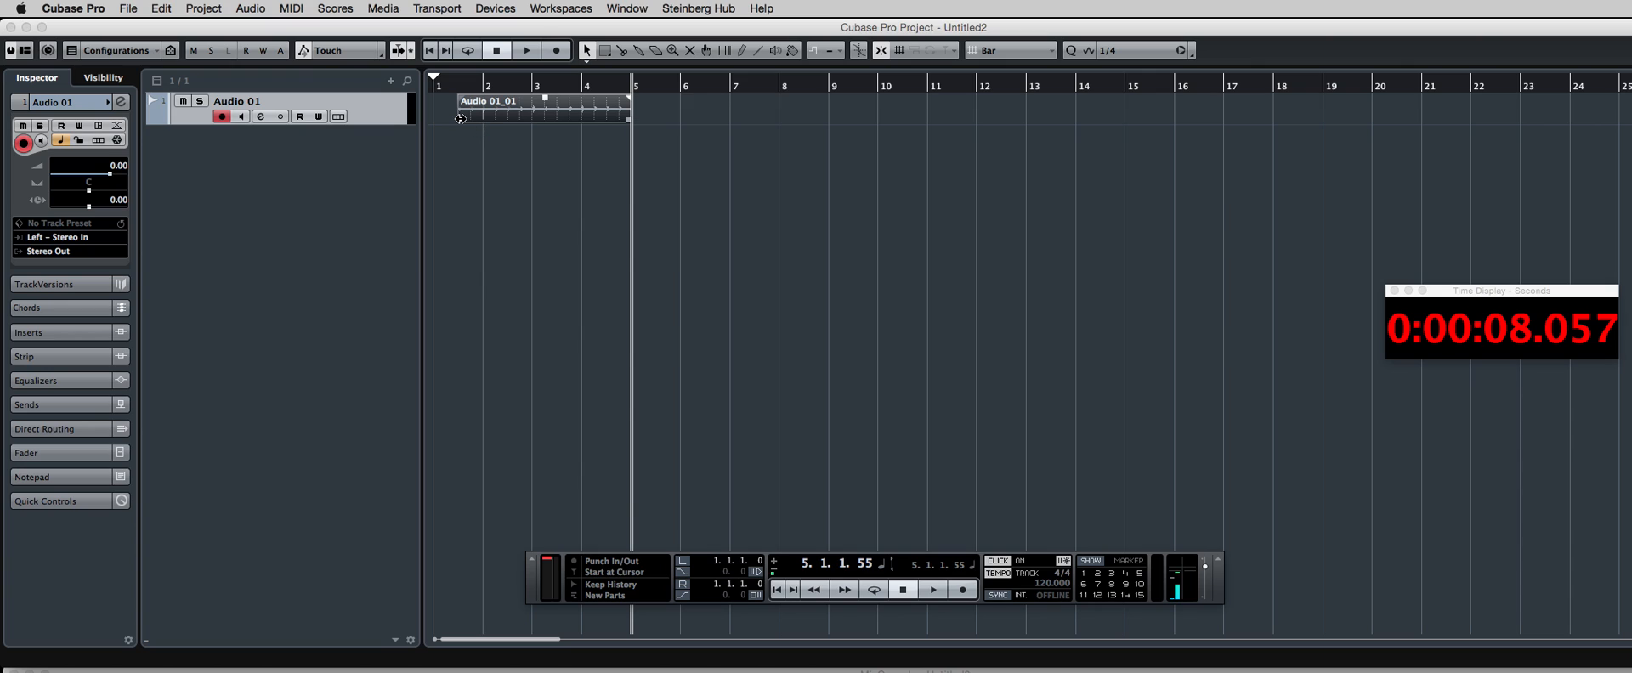
- Trim the recorded click event to a single bar from bar 2 to bar 3
left_click_drag(460, 120, 474, 120)
left_click_drag(630, 120, 533, 121)
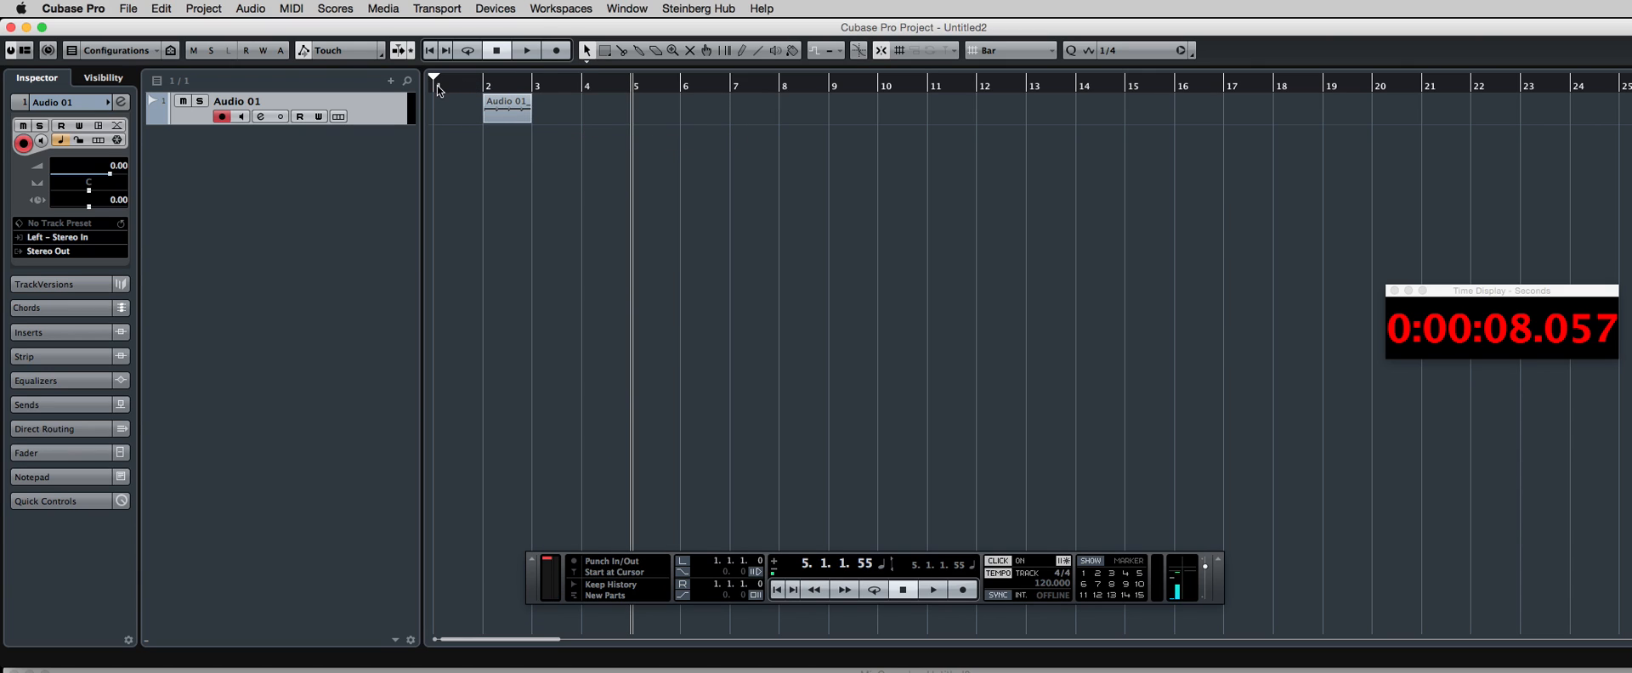
left_click(437, 86)
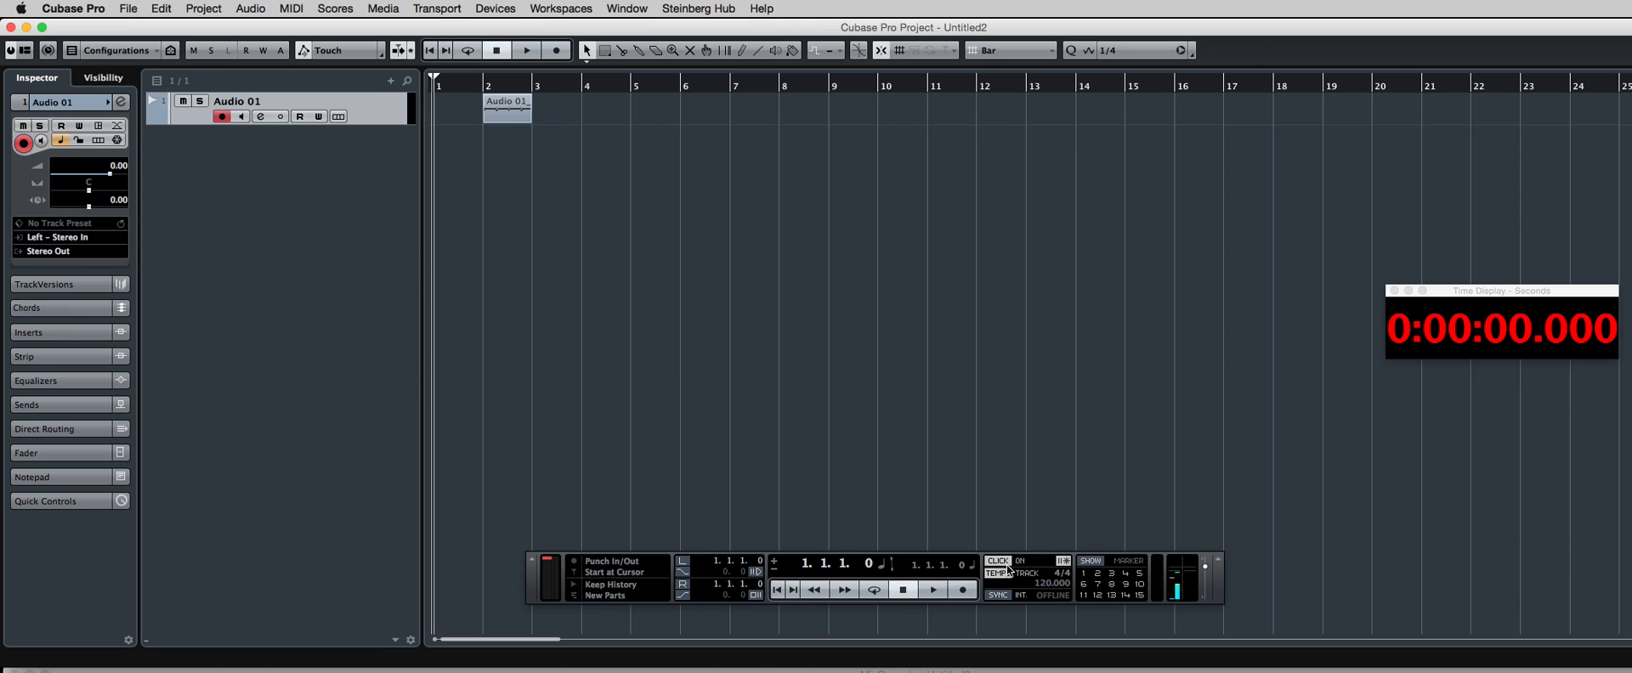
- Switch the metronome off, audition the recorded click, and select the bar-2 event
left_click(1023, 562)
key("space")
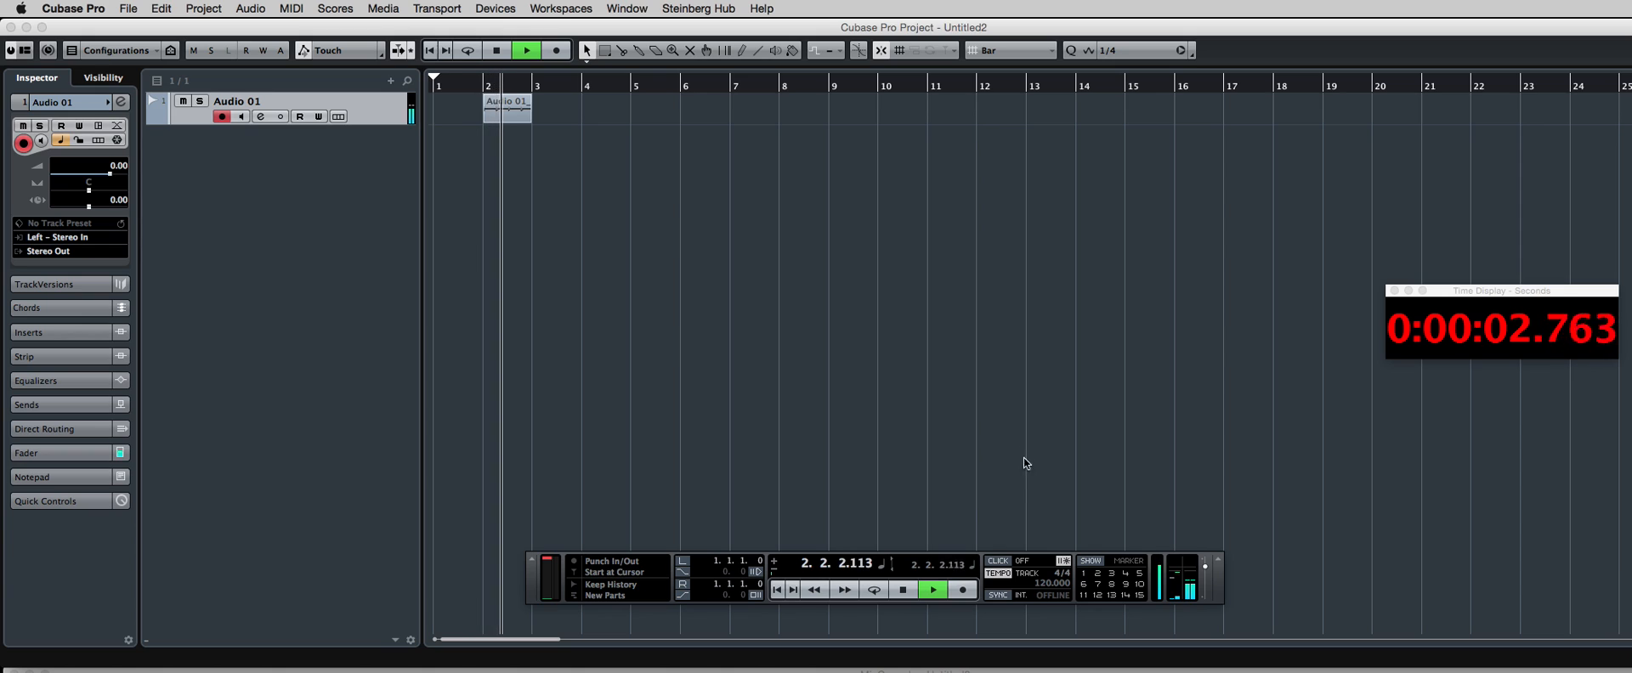
key("space")
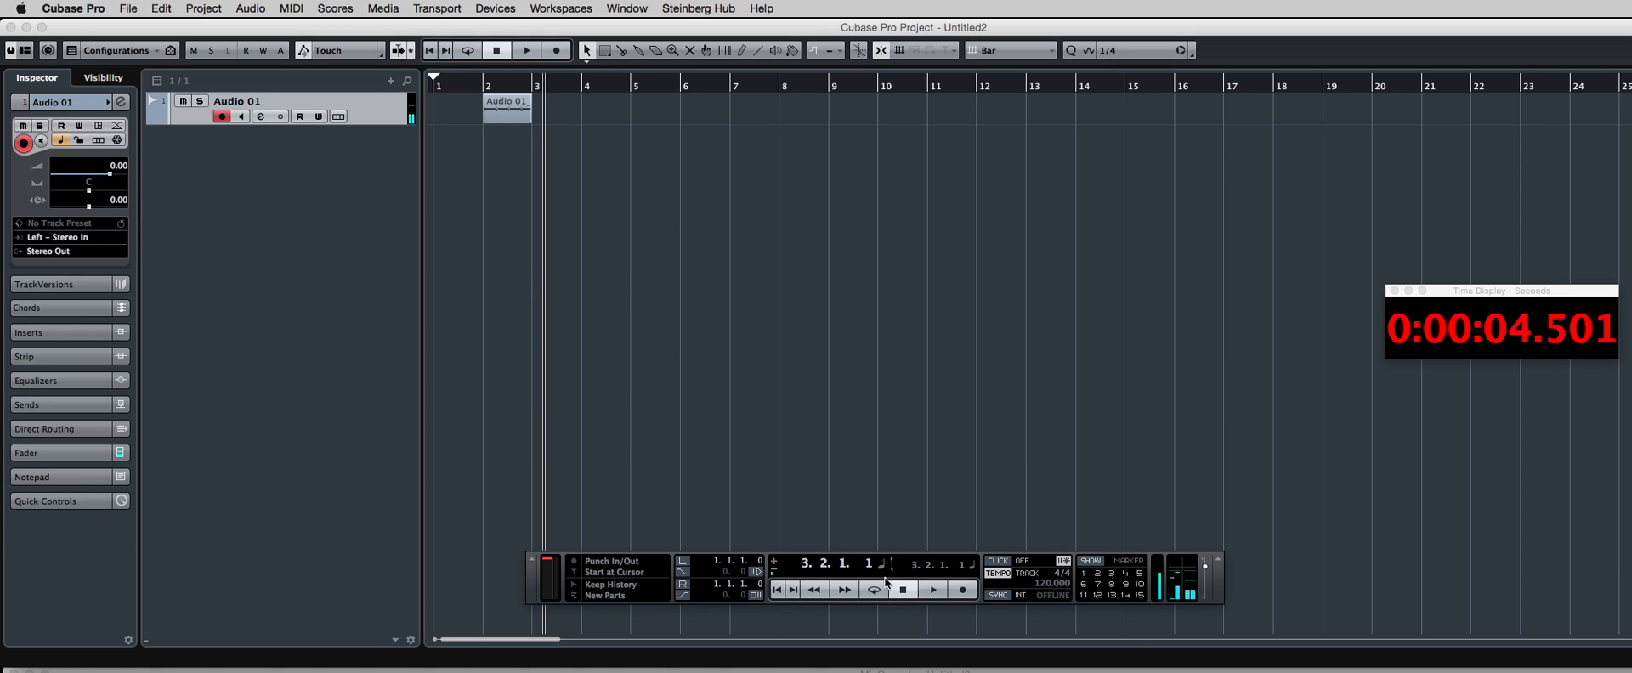
left_click(504, 112)
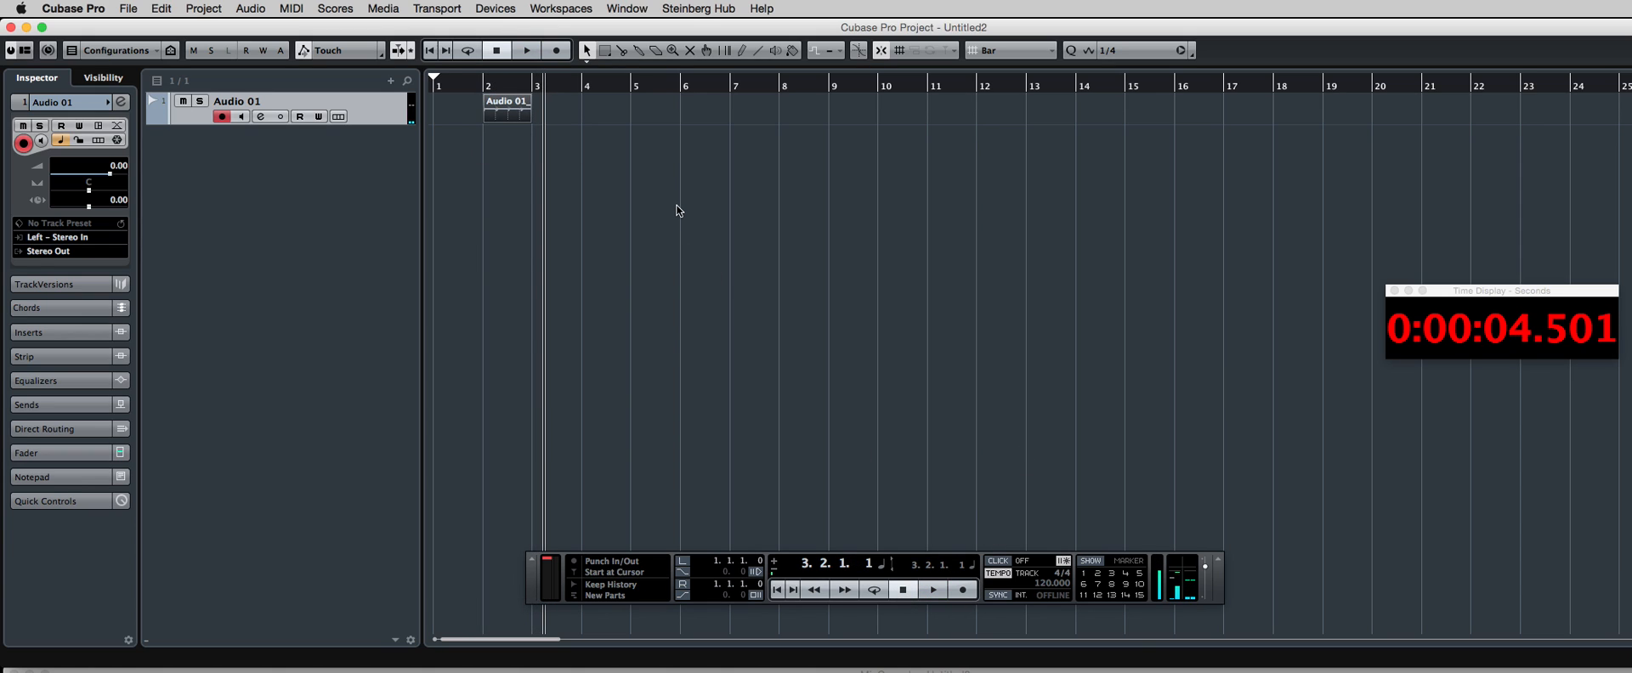
- Duplicate the one-bar click event repeatedly with Cmd+D to fill the track toward bar 21
key("super+d")
key("super+d")
key("super+d")
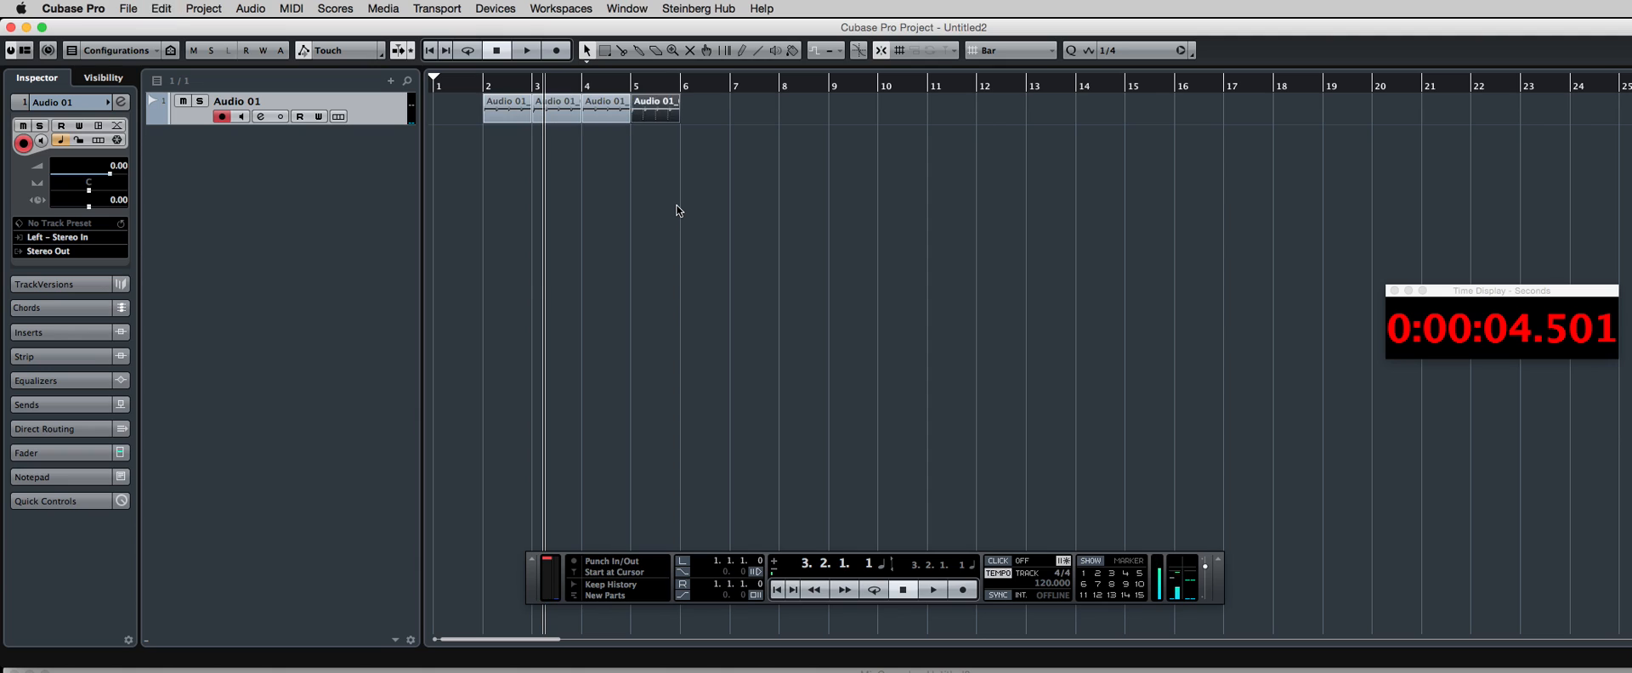
key("super+d")
key("super+d")
key("super+d")
key("super+d")
key("super+d")
key("super+d")
key("super+d")
key("super+d")
key("super+d")
key("super+d")
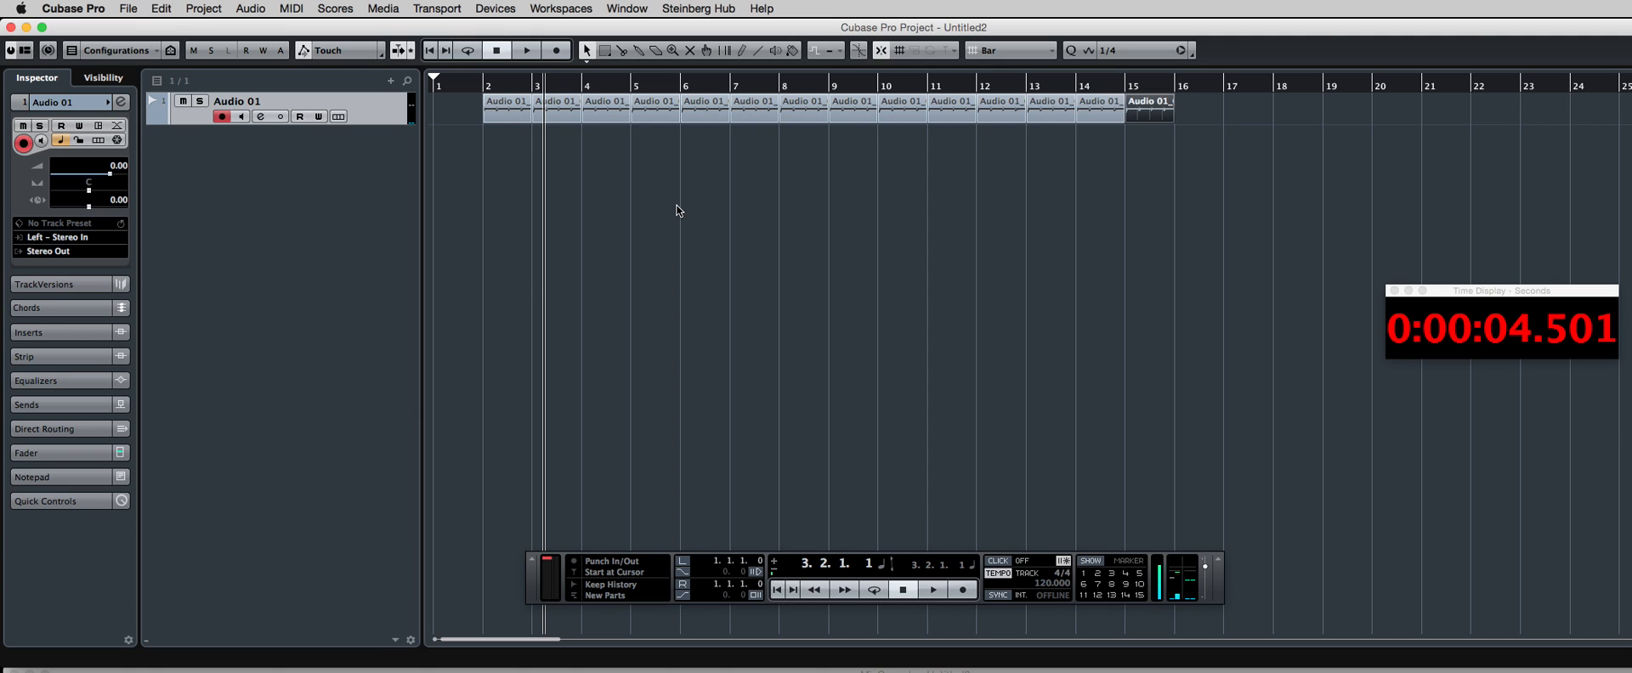
key("super+d")
key("super+d")
key("super+d")
key("super+d")
key("super+d")
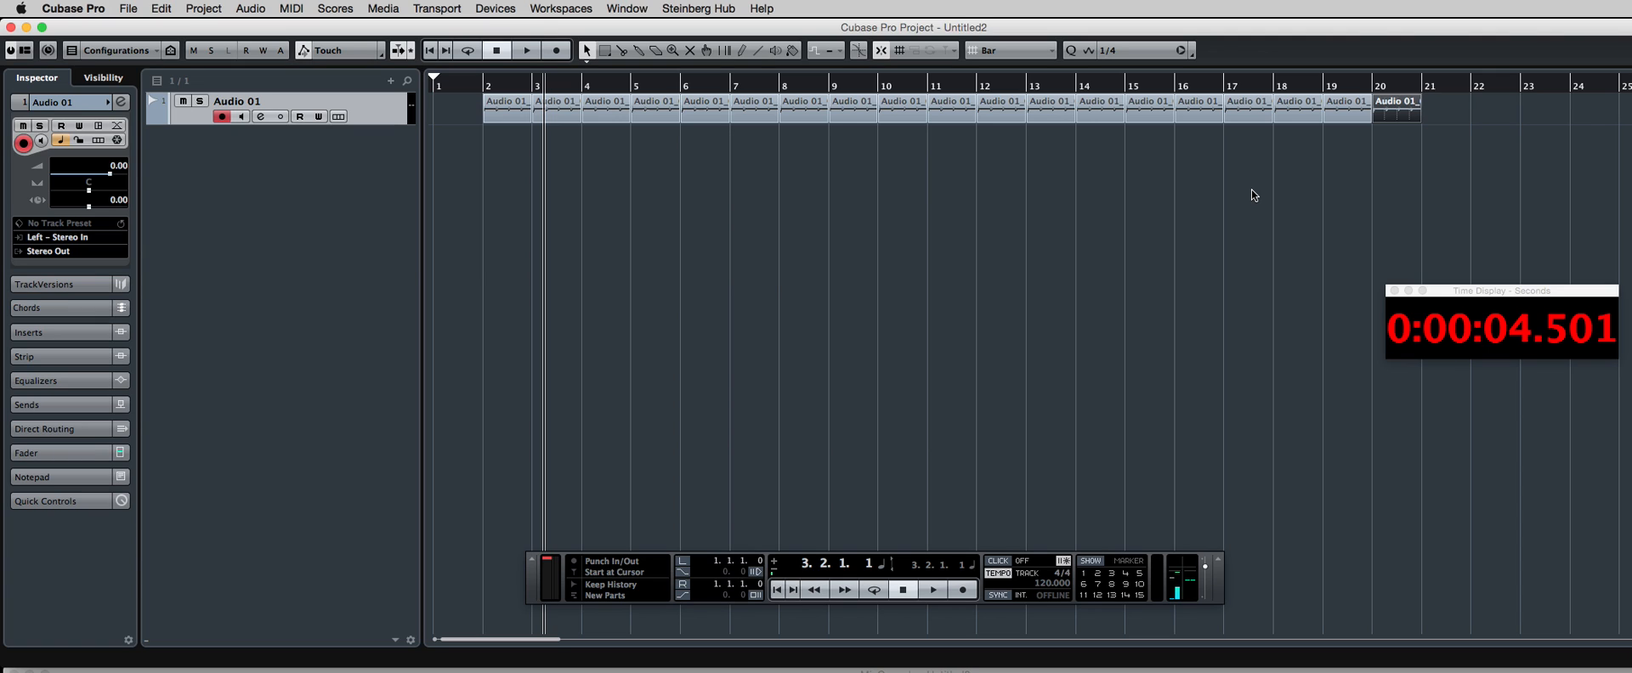
- Bring up the File menu's export choices
left_click(1254, 195)
left_click(129, 10)
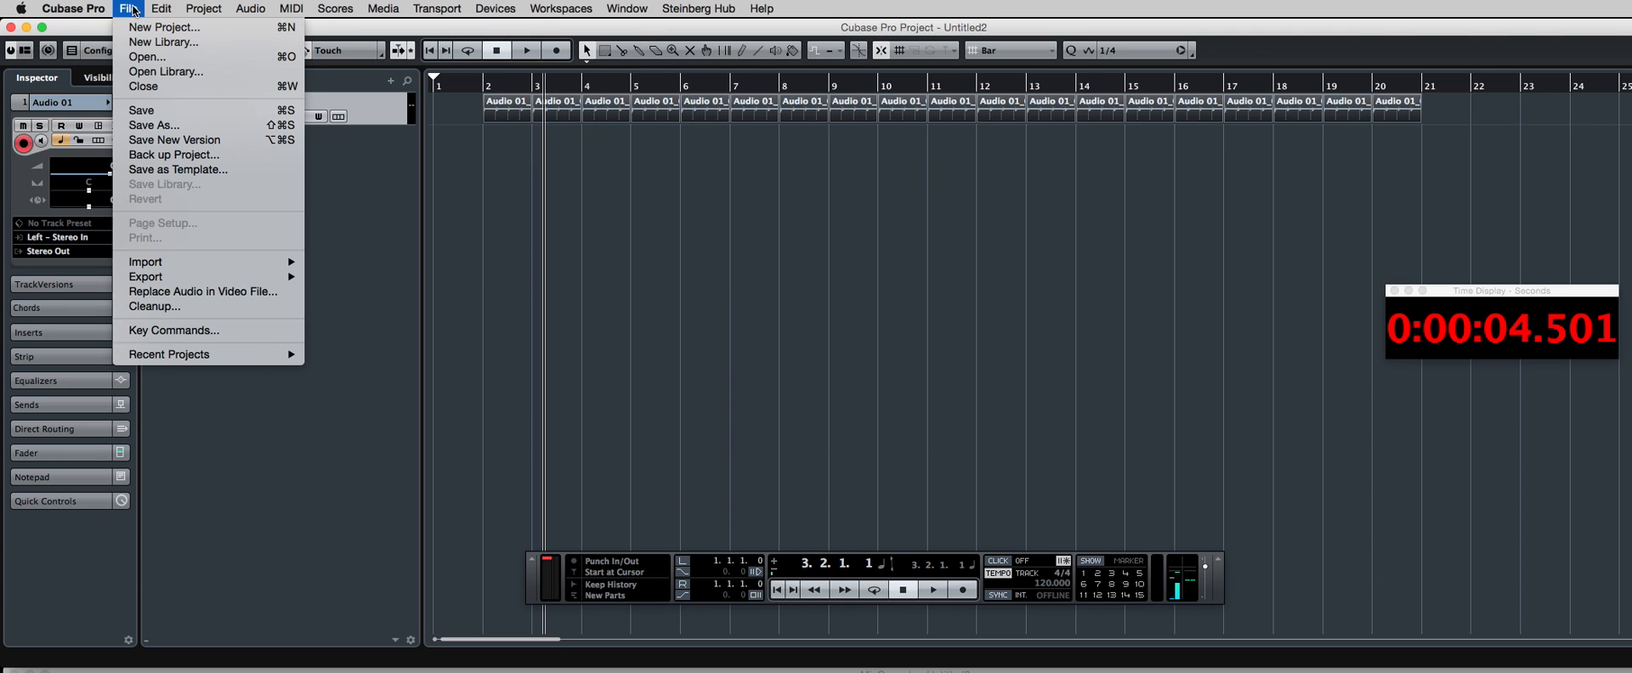
mouse_move(145, 277)
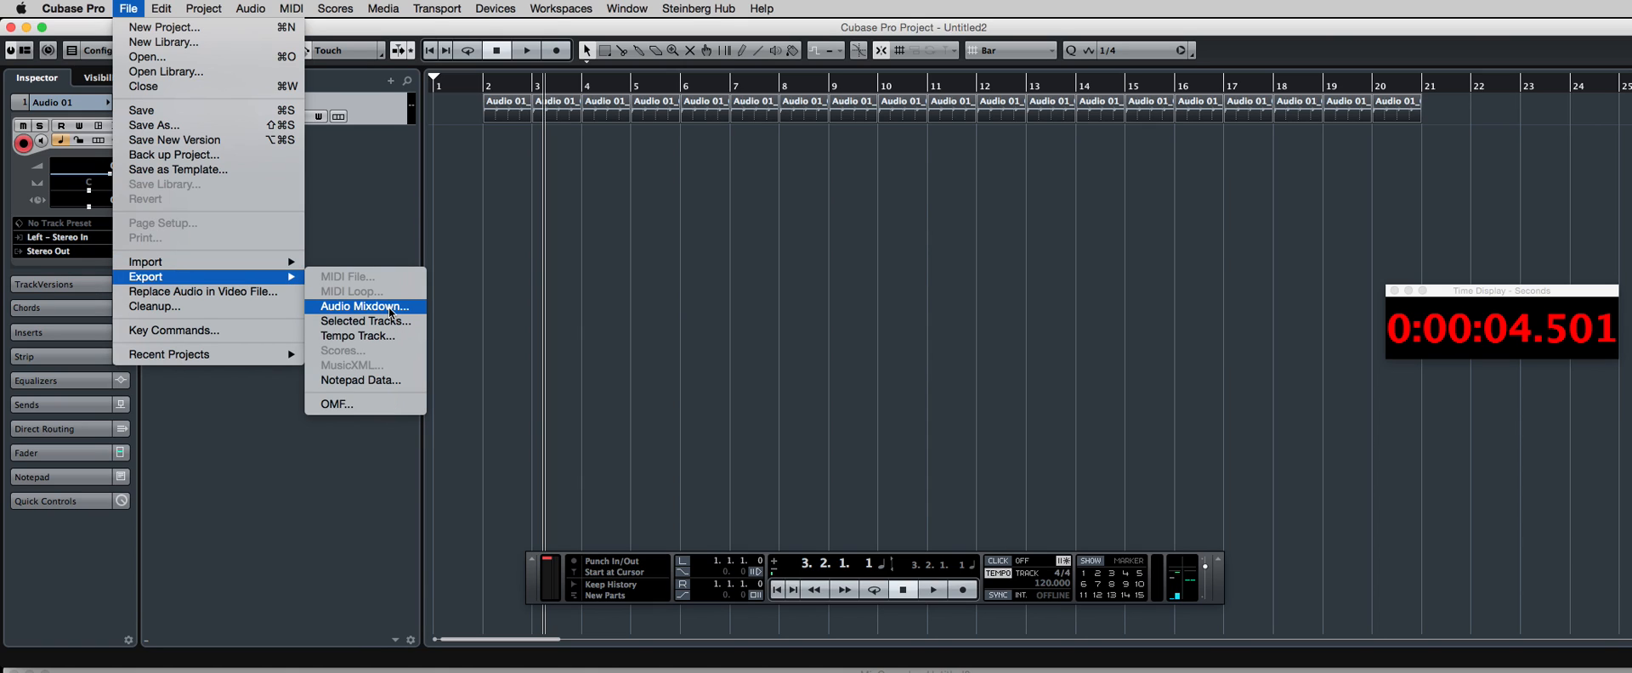
- Select all the repeated click events and set the locators to them (bars 2–21)
left_click(581, 249)
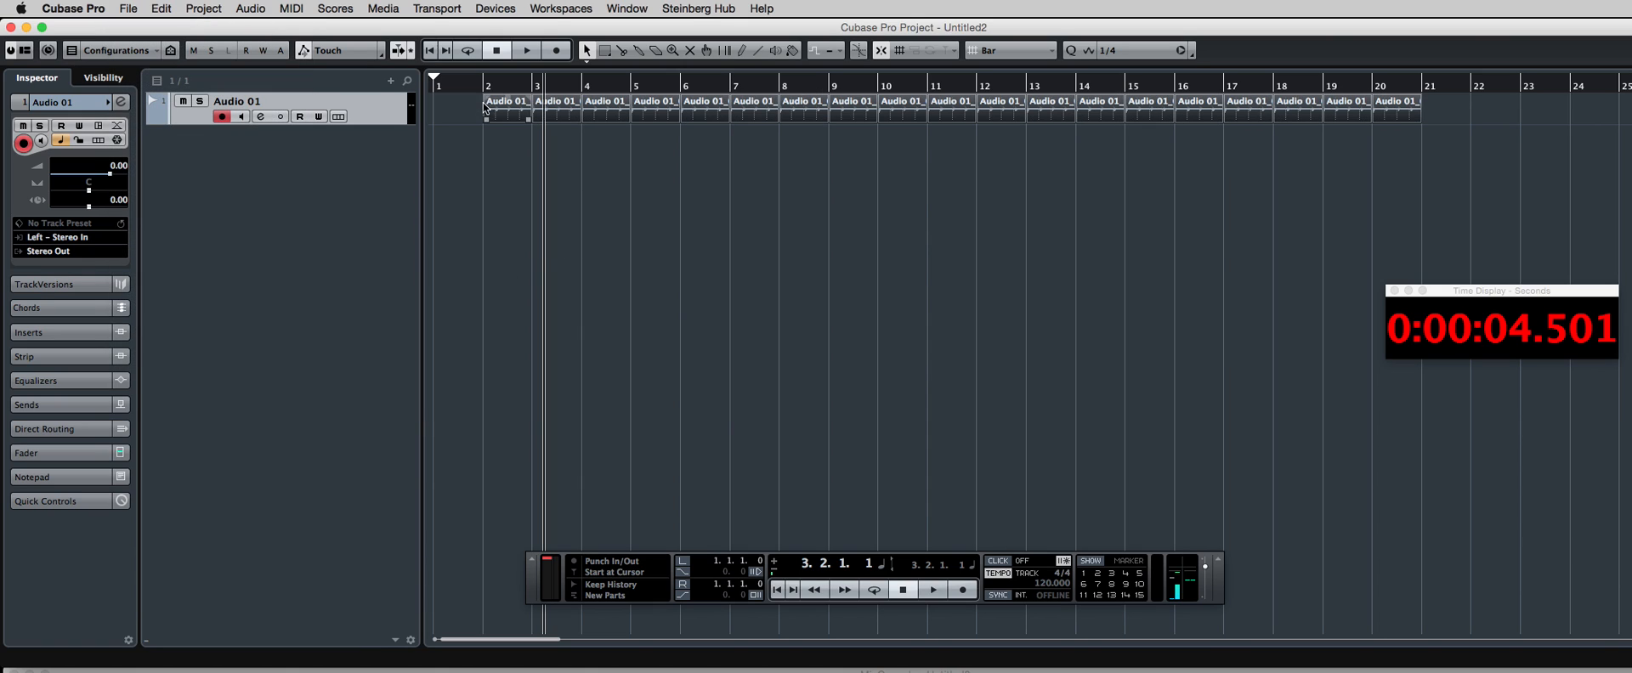
left_click(1097, 115)
key("p")
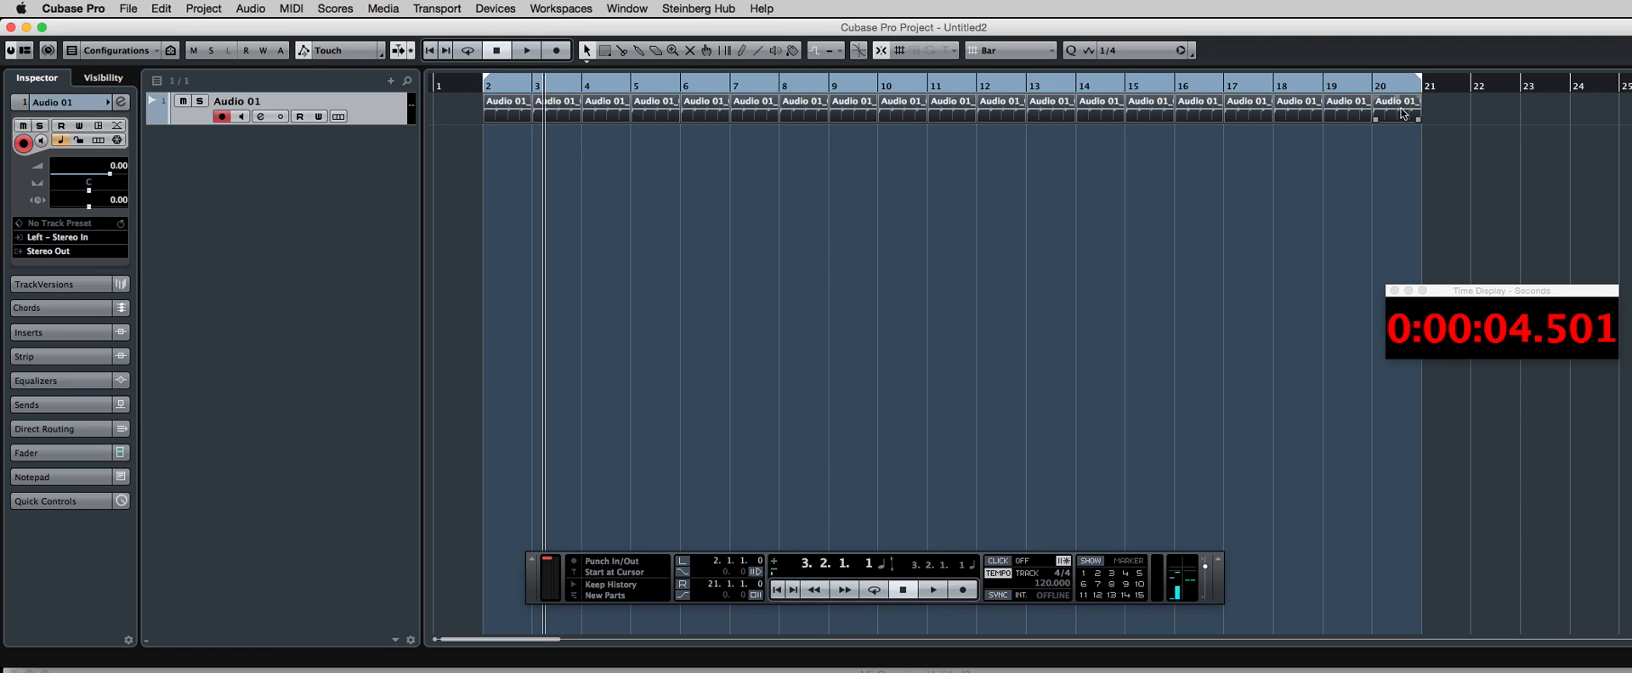
- Look at the Audio Mixdown export set up as METRONOME.wav, then cancel it for now
left_click(131, 9)
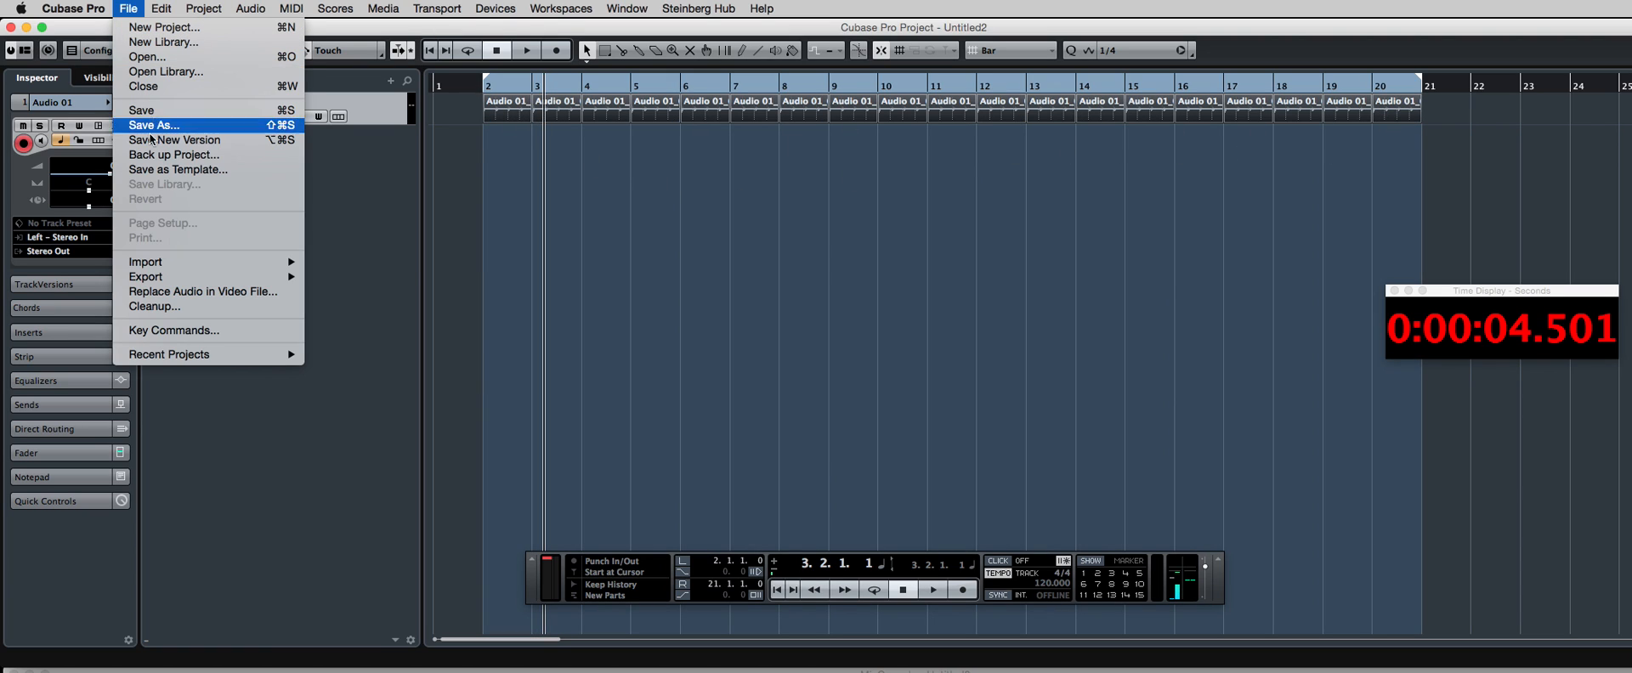
mouse_move(147, 277)
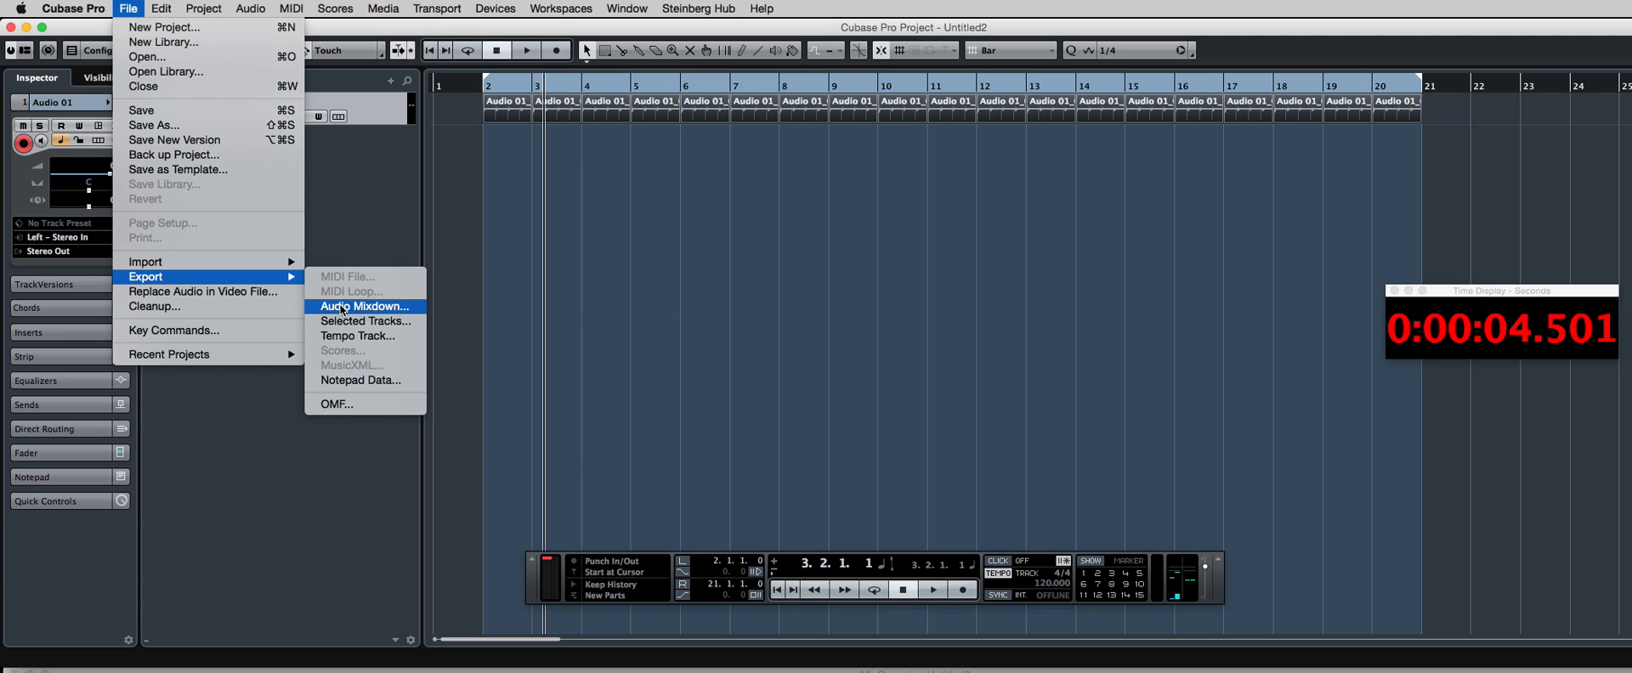
left_click(364, 306)
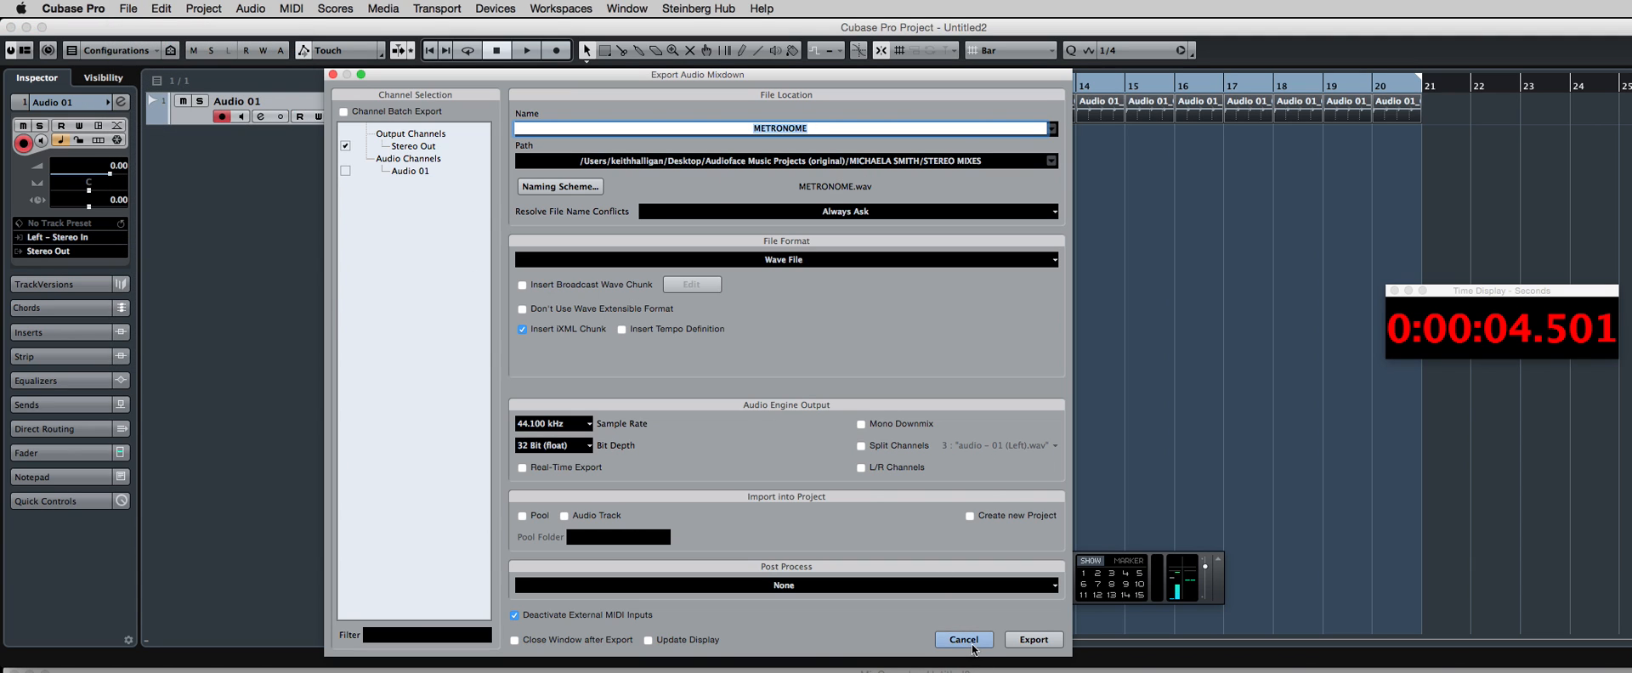
left_click(963, 638)
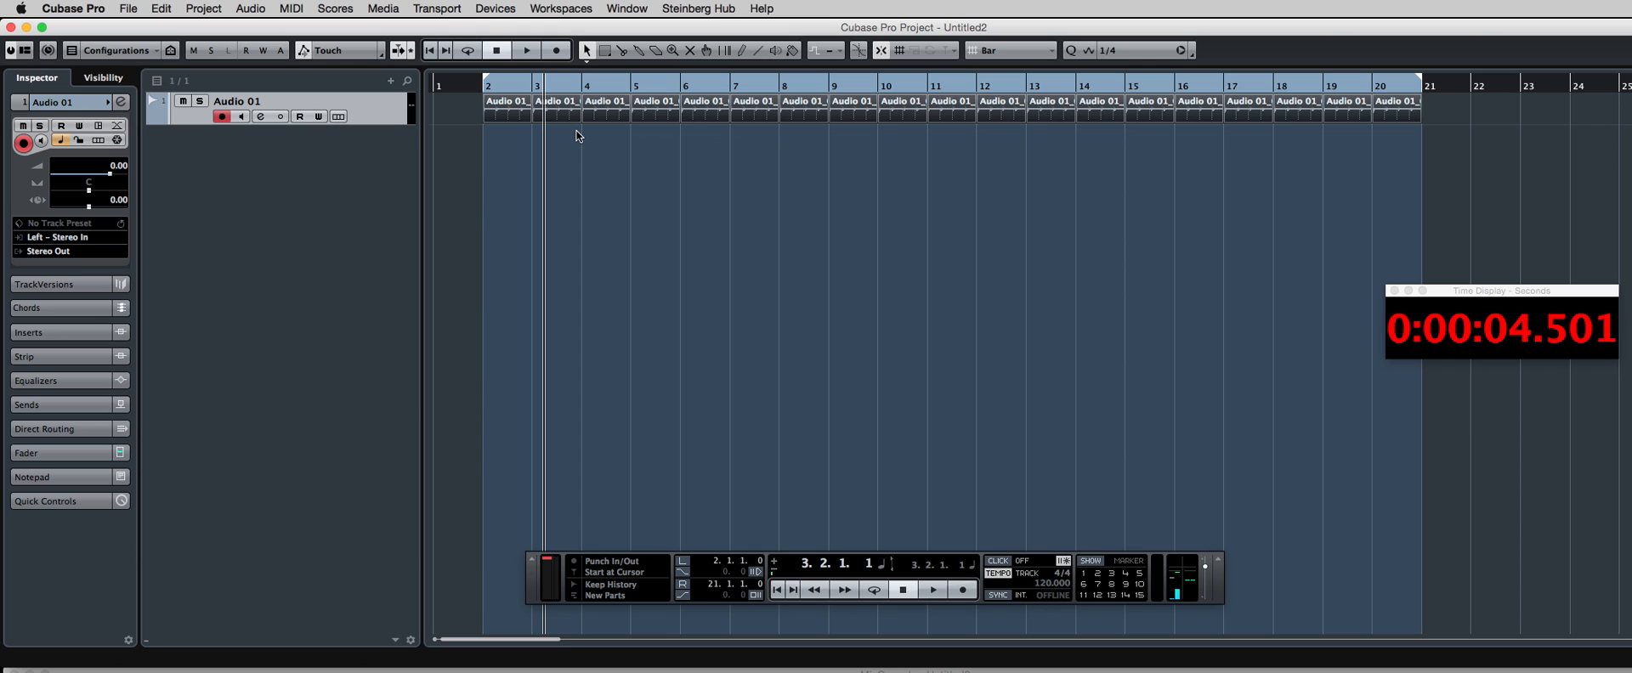
- Add an instrument track using HALion 4 as its instrument
right_click(272, 178)
left_click(309, 207)
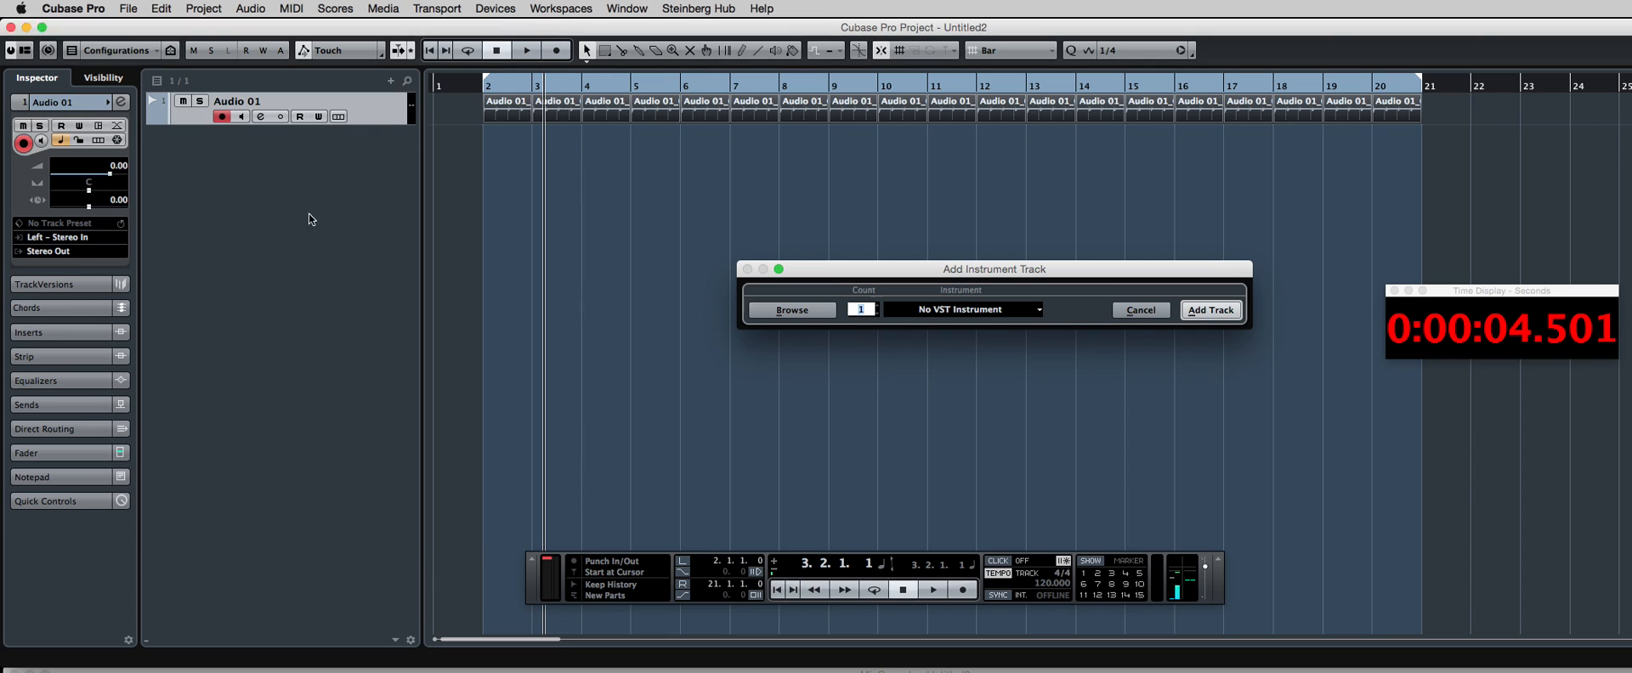
left_click(990, 309)
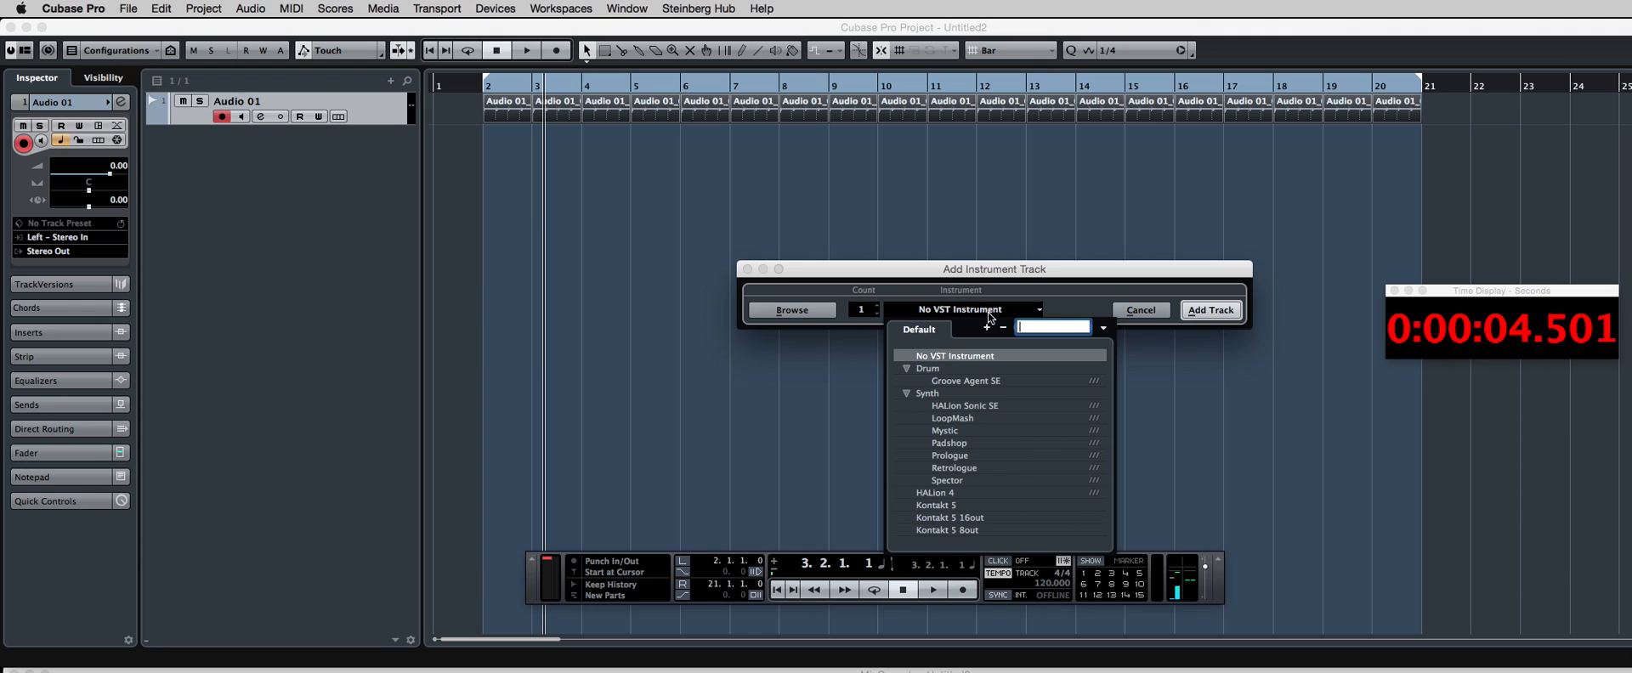
left_click(954, 494)
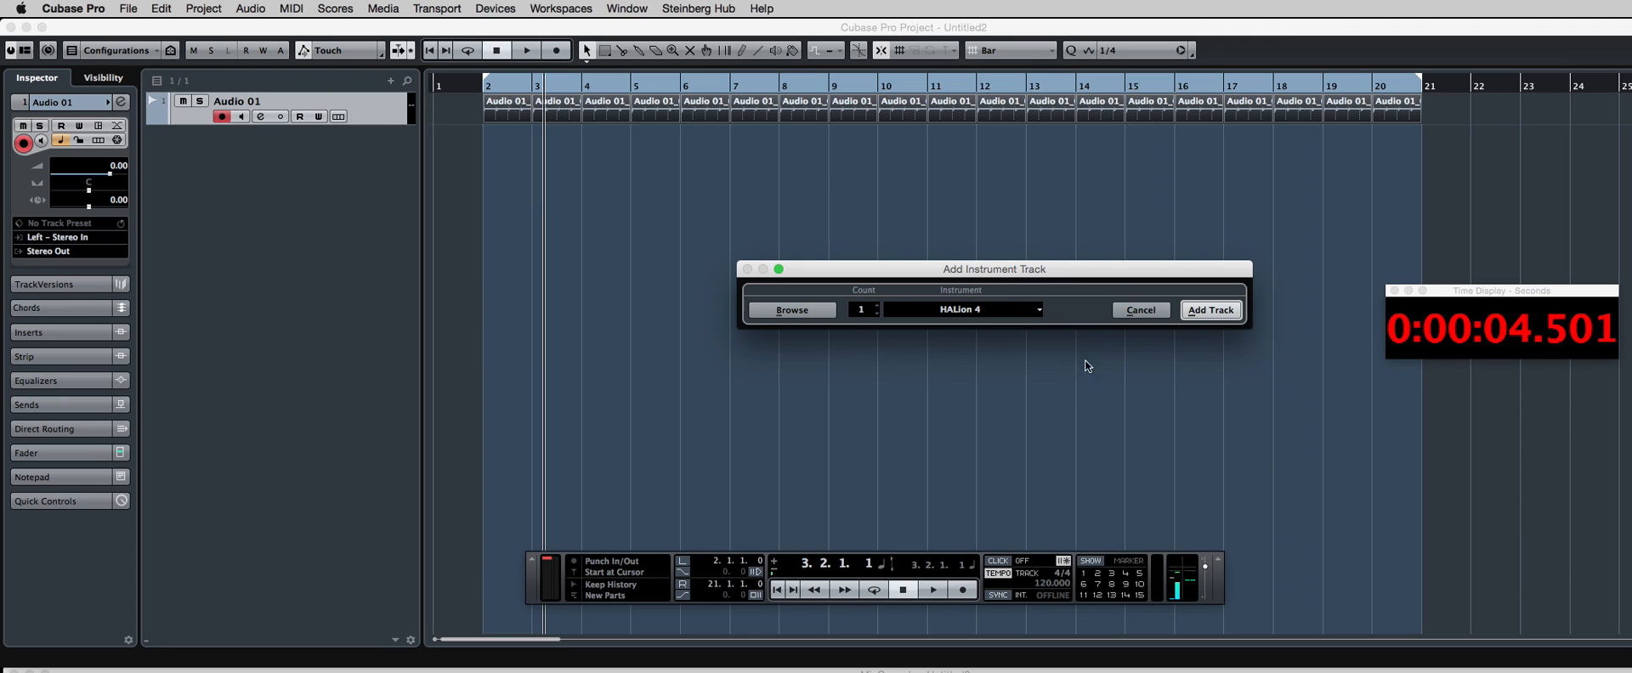
left_click(1208, 311)
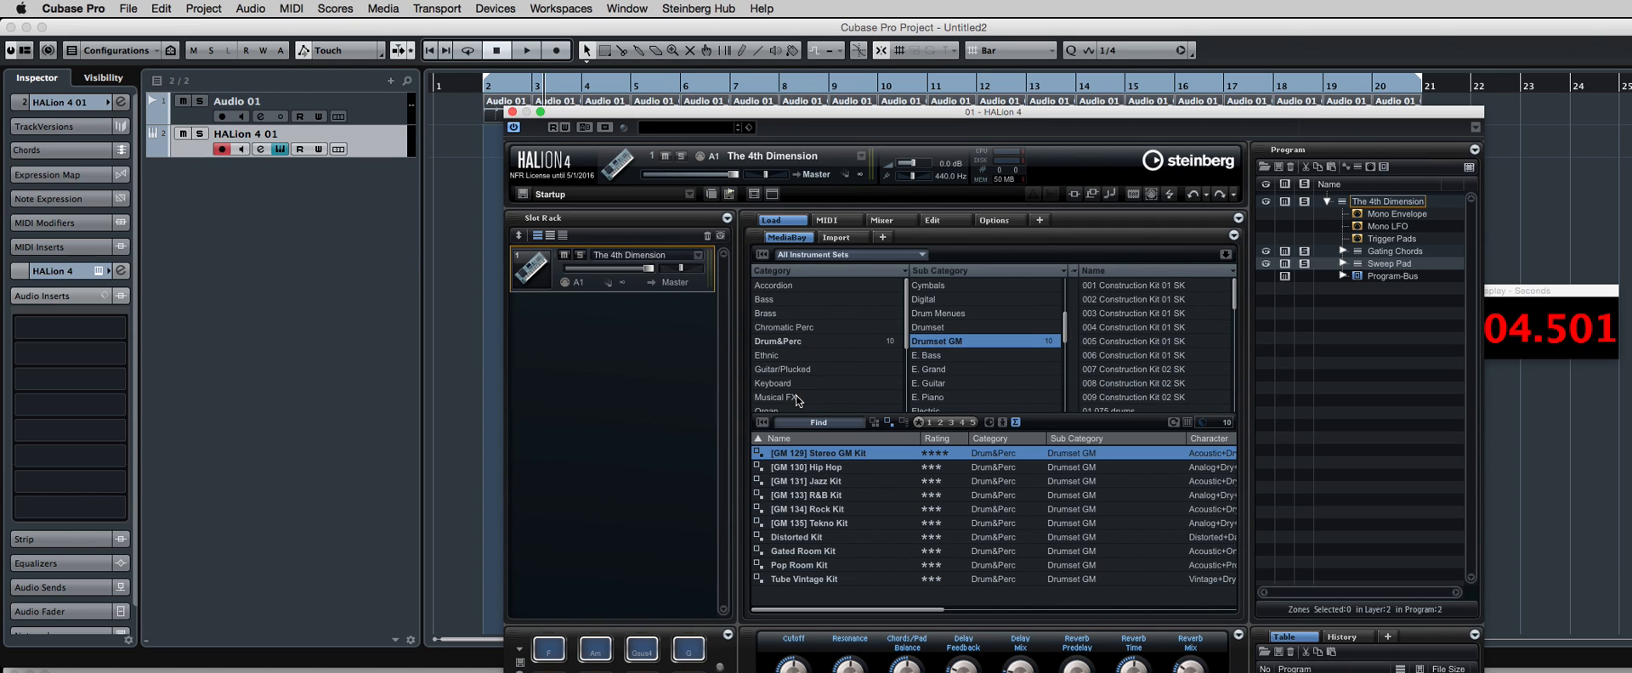
- Load the Drum&Perc preset [GM 129] Stereo GM Kit into HALion 4 and close its window
left_click(778, 340)
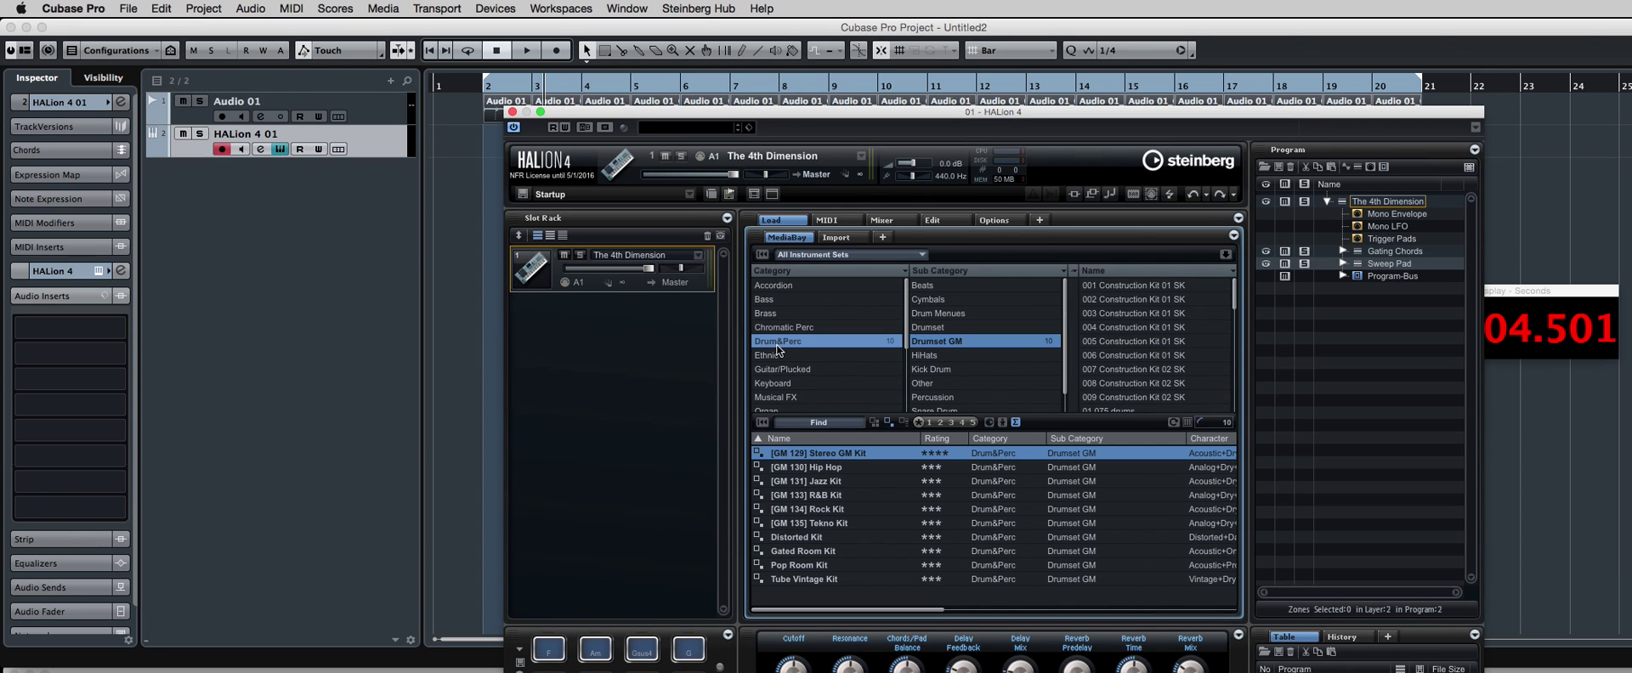
double_click(818, 454)
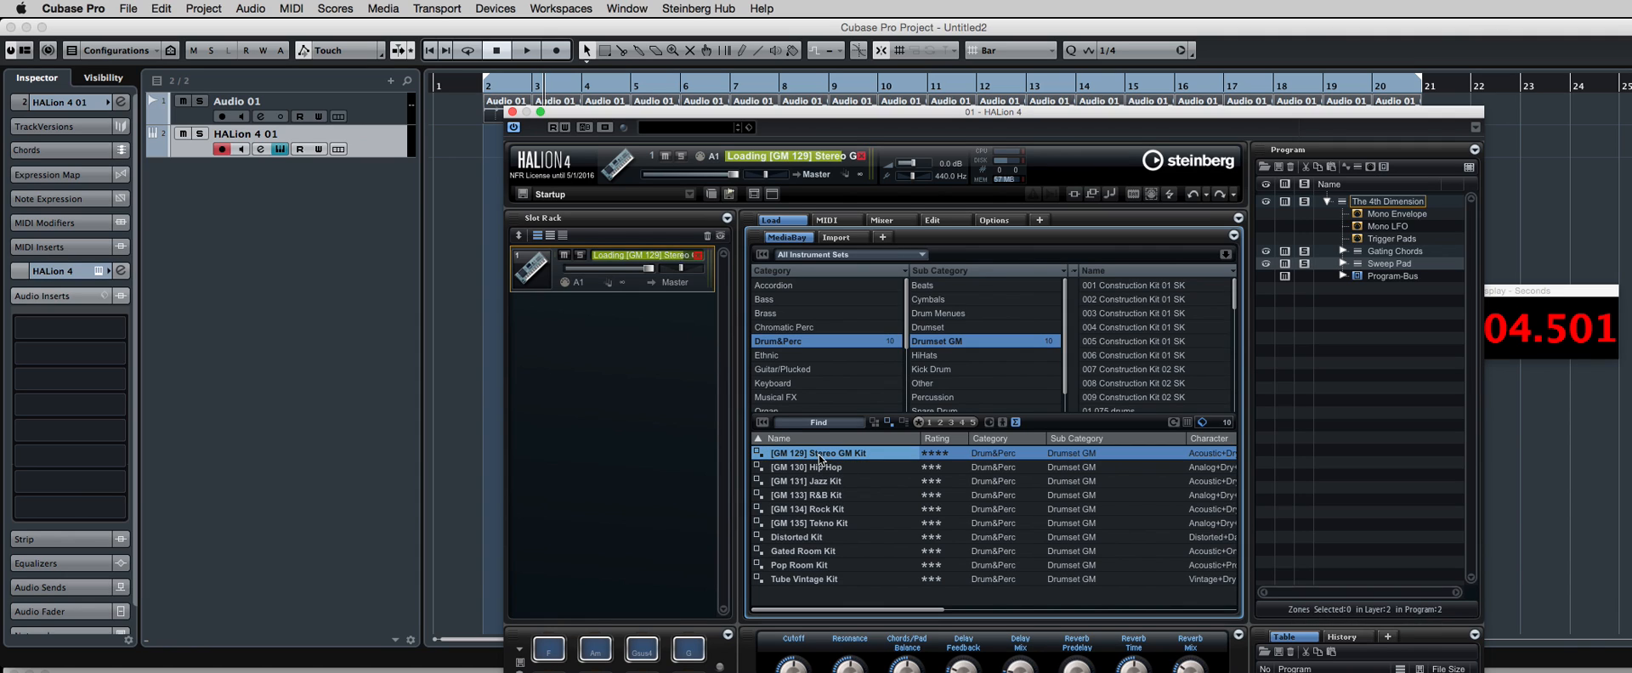
left_click(512, 112)
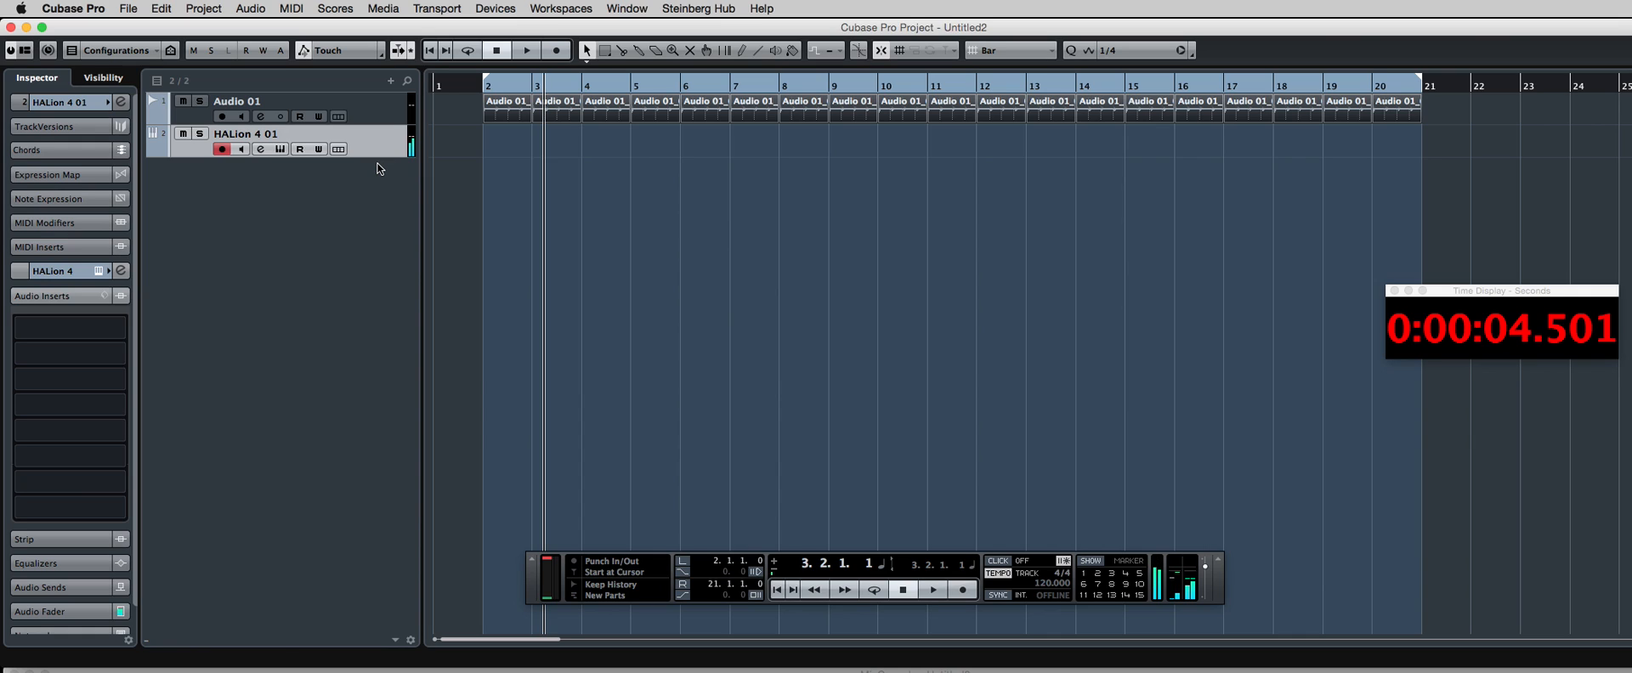
- Go to project start, mute Audio 01, turn the metronome click on, and show the Transport menu
left_click(779, 590)
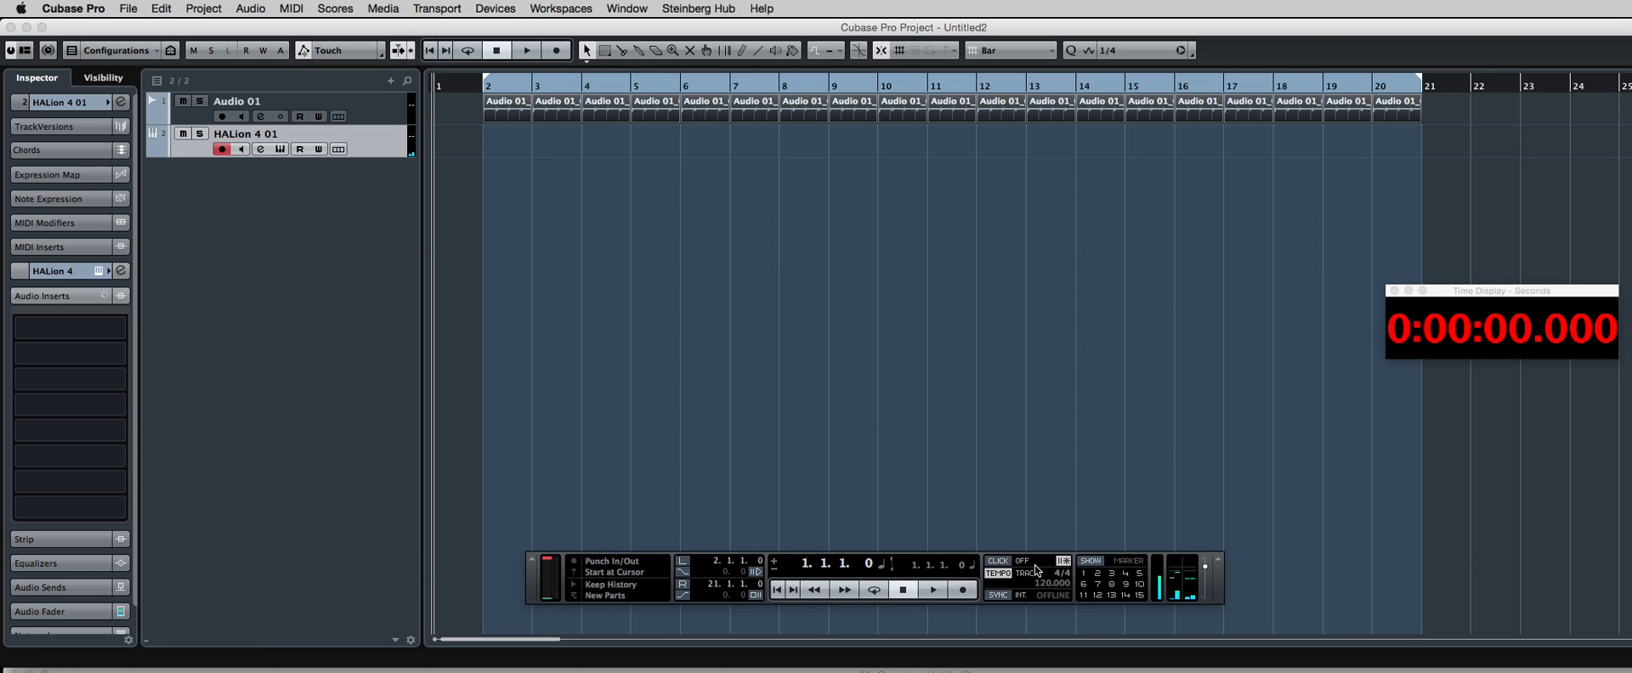
left_click(182, 100)
left_click(999, 562)
left_click(496, 8)
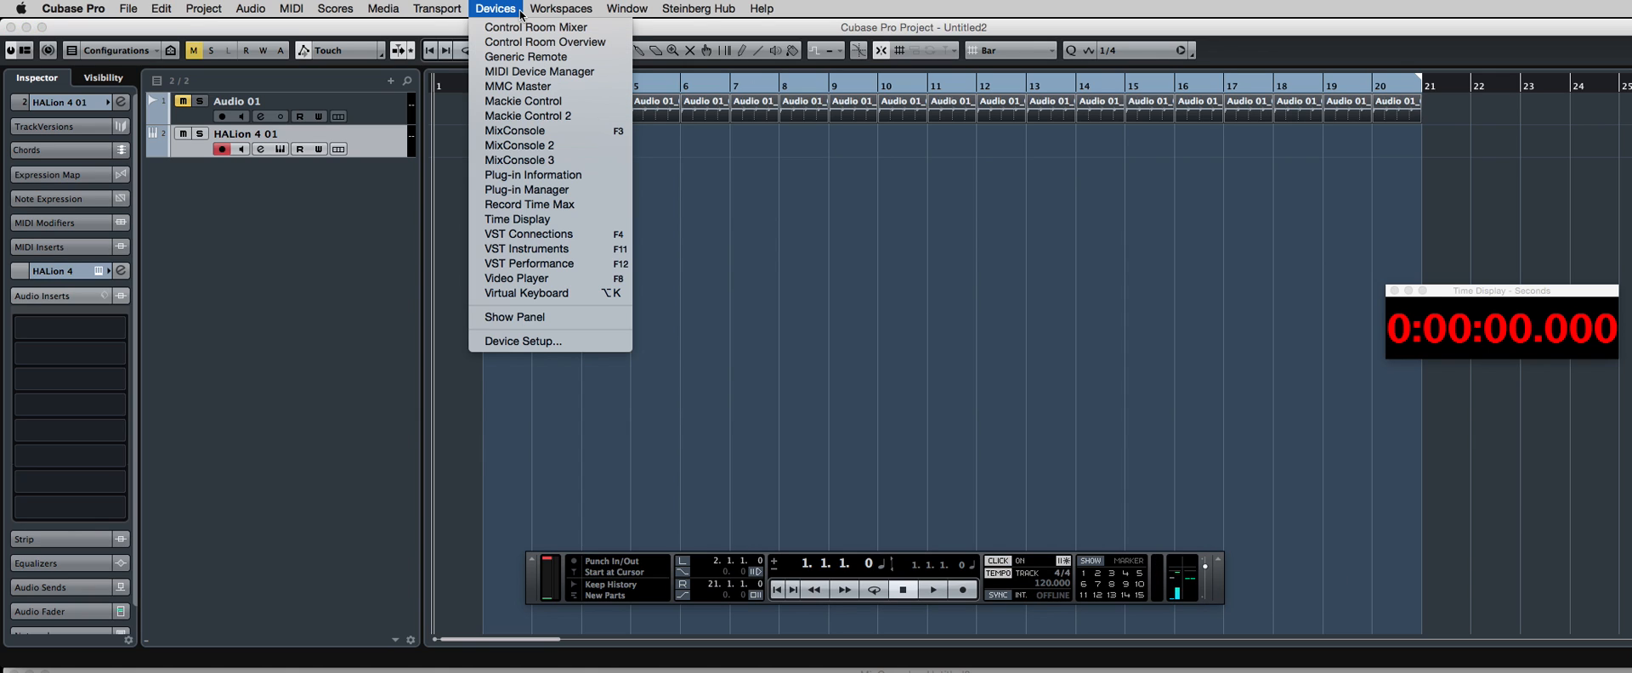
mouse_move(437, 8)
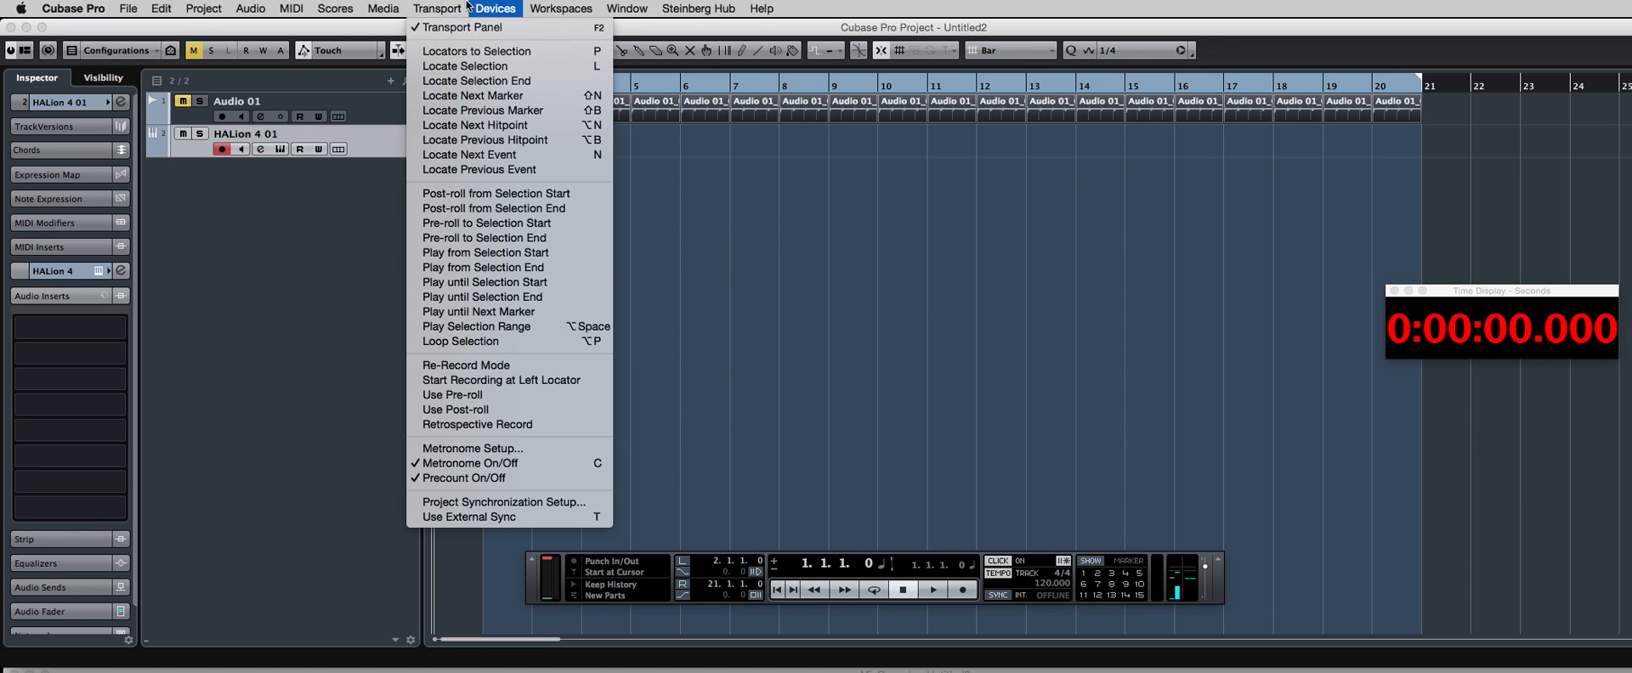
- In Metronome Setup, disable MIDI click, enable audio click with slightly lower hi/lo levels, and confirm
left_click(471, 447)
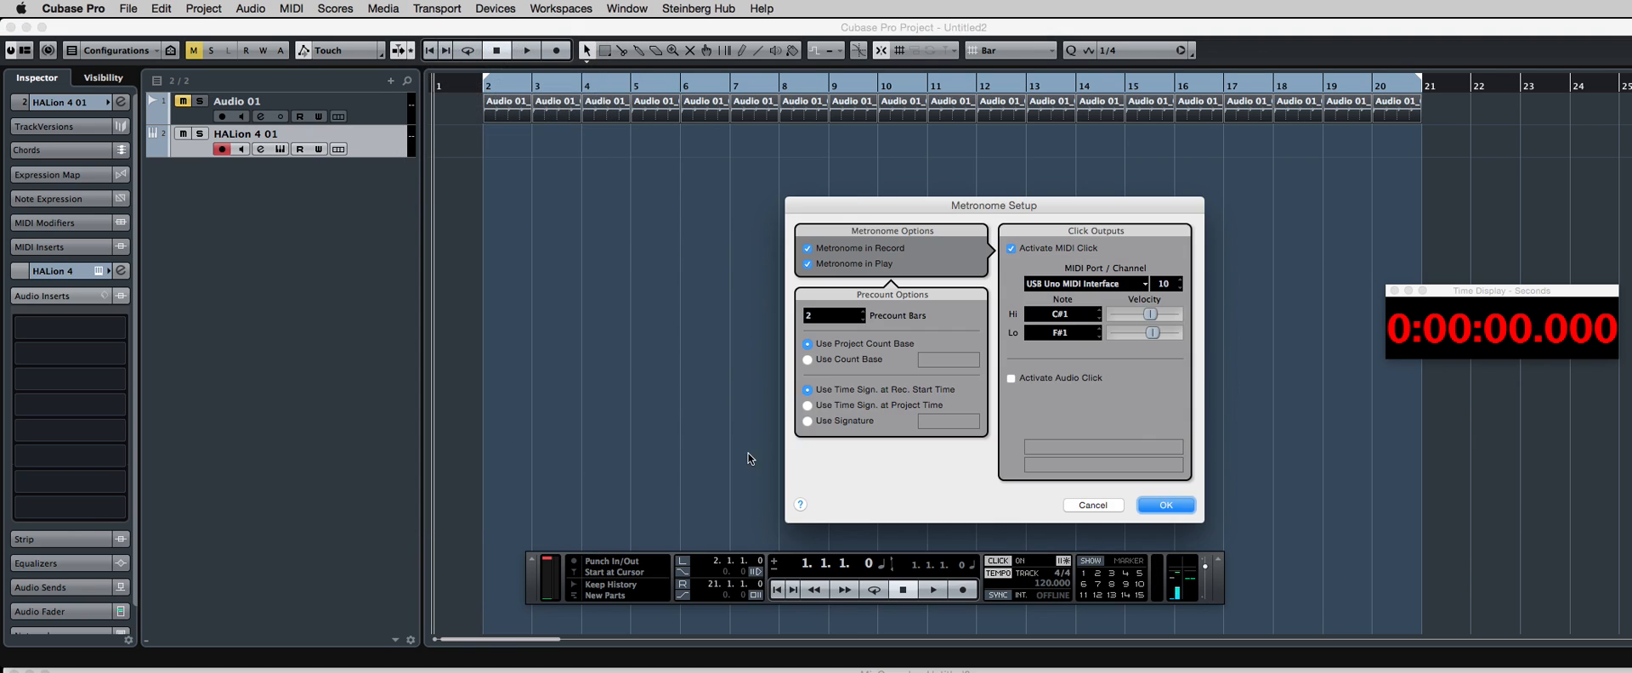
left_click(1012, 249)
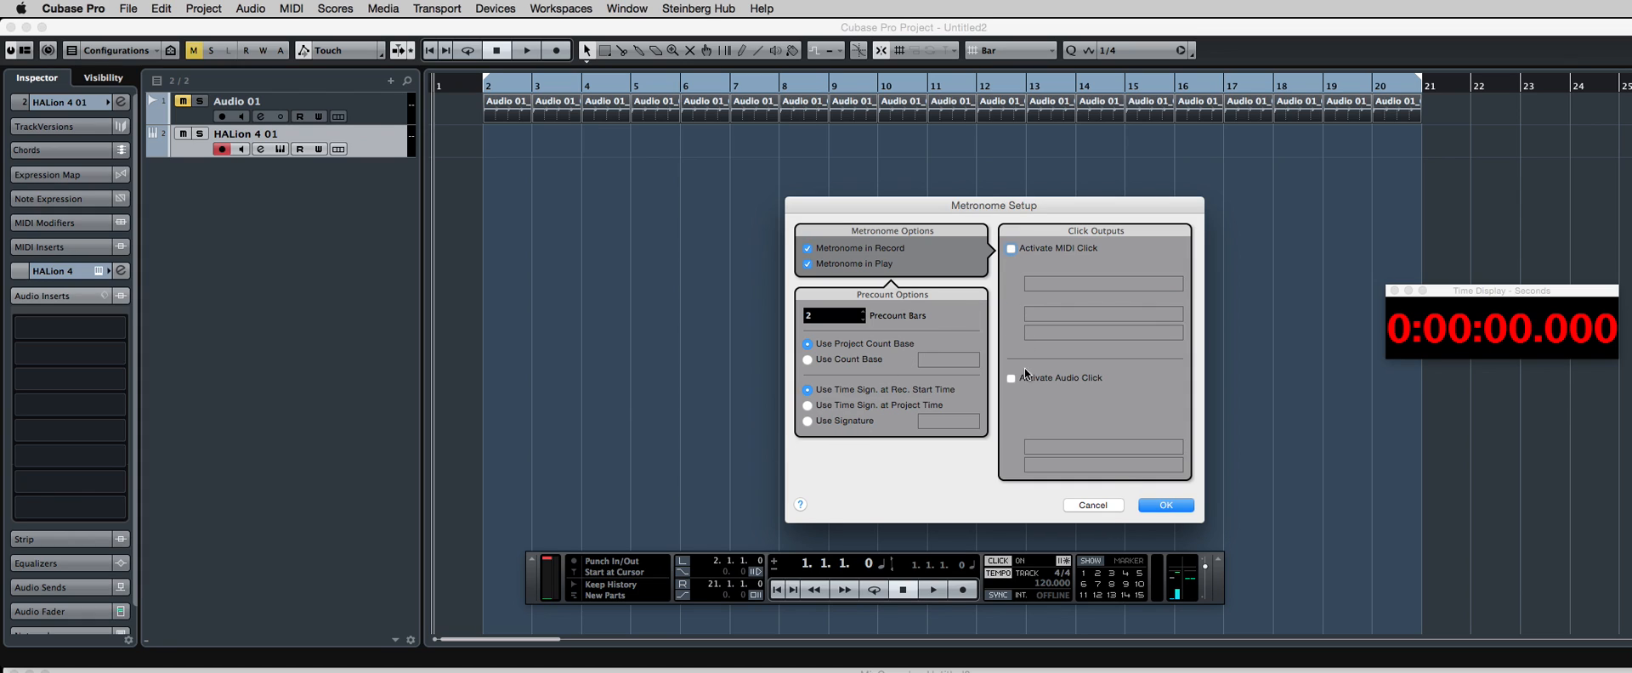
left_click(1010, 378)
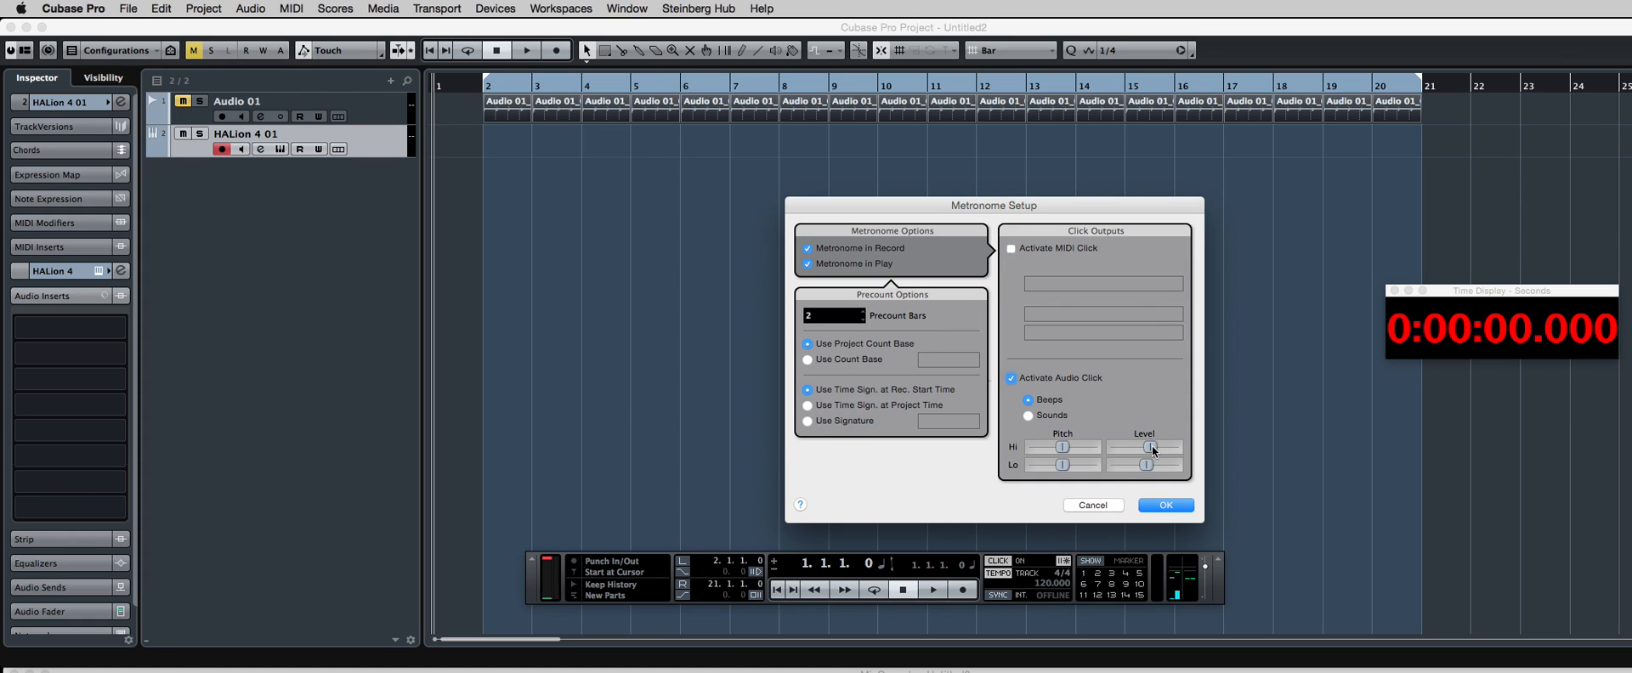
left_click_drag(1152, 447, 1134, 466)
left_click(1163, 506)
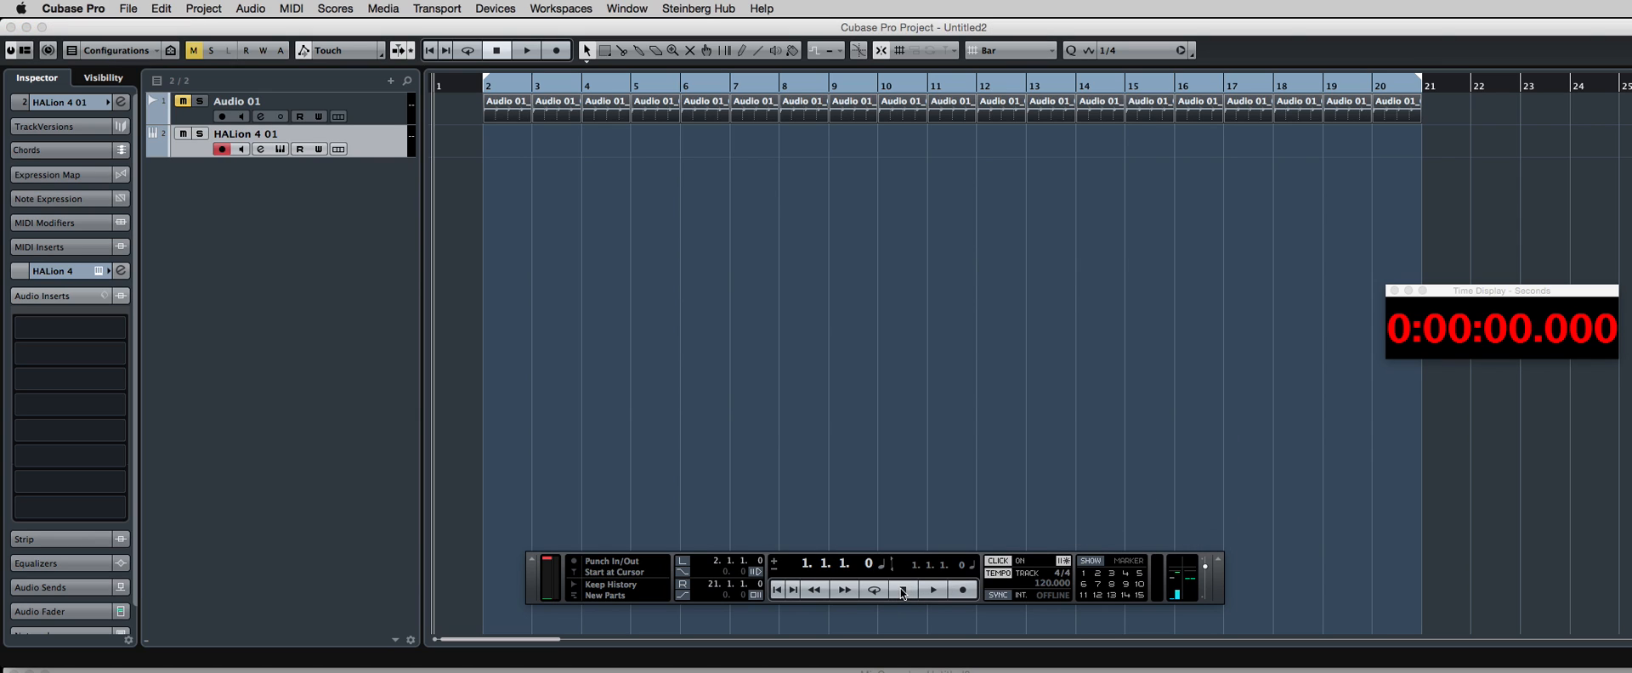
- Record a drum part on HALion 4 01 along with the click, stop, and select the new part
left_click(962, 591)
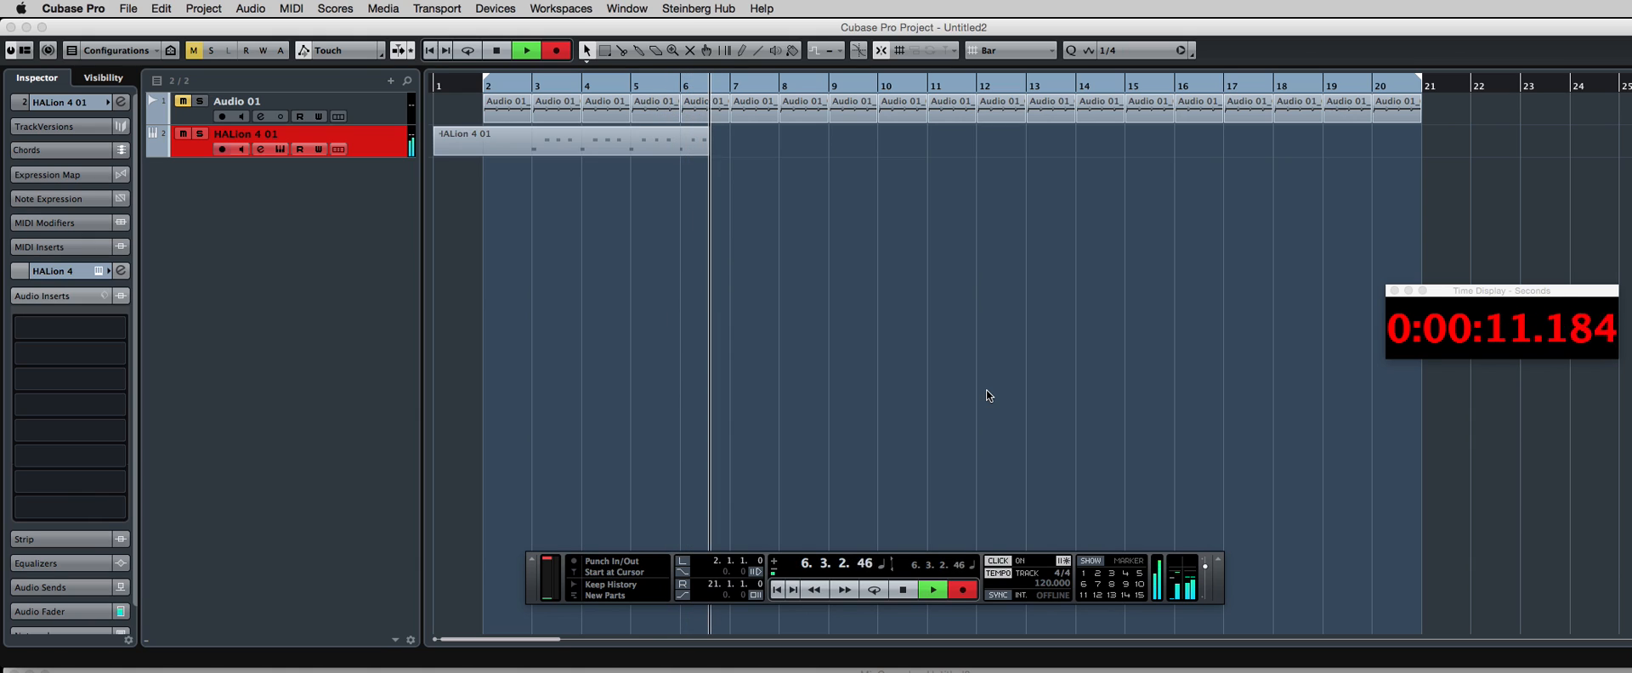
key("space")
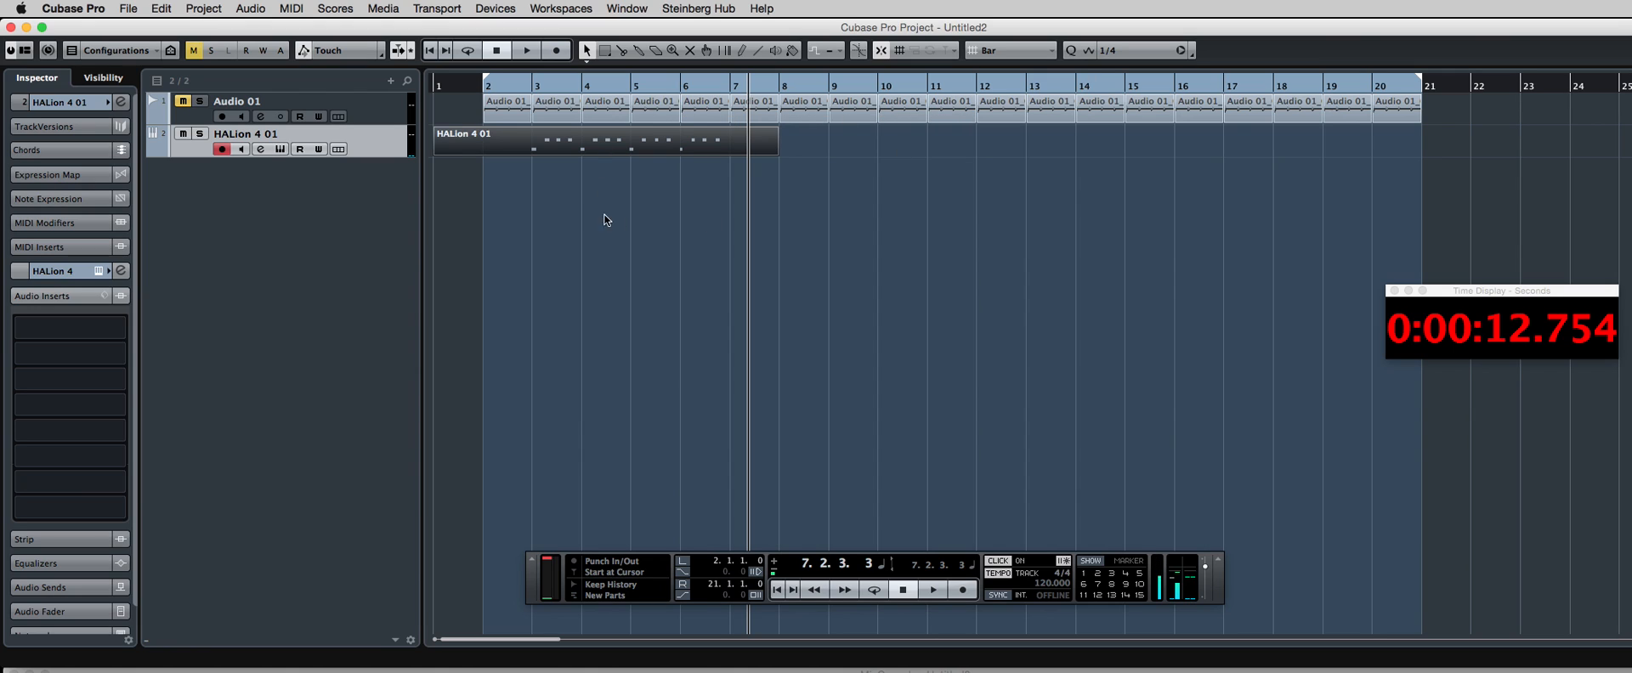
left_click(576, 145)
- Keep the 1/4 quantize preset, deselect the drum part, then enlarge track height and zoom in
left_click(1109, 51)
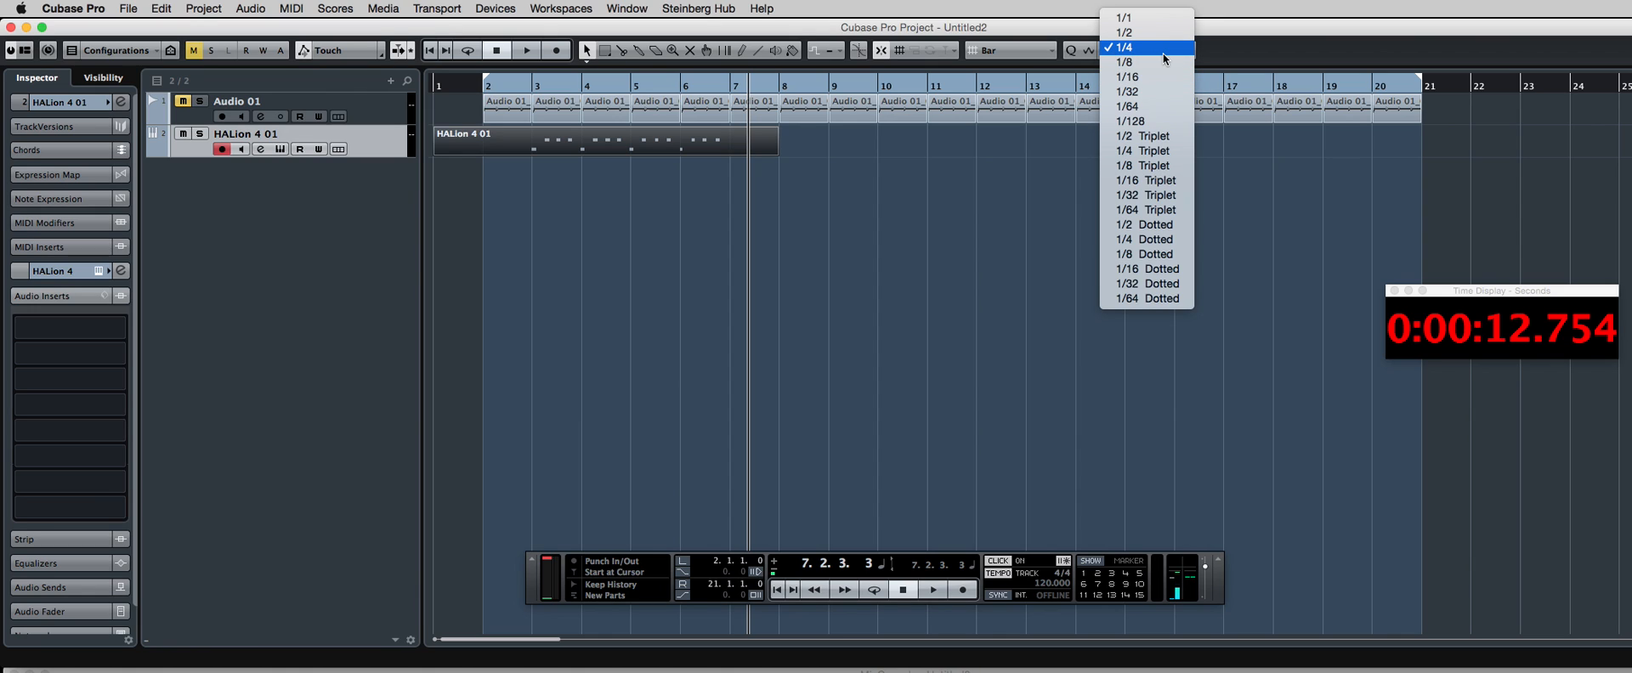
left_click(1126, 52)
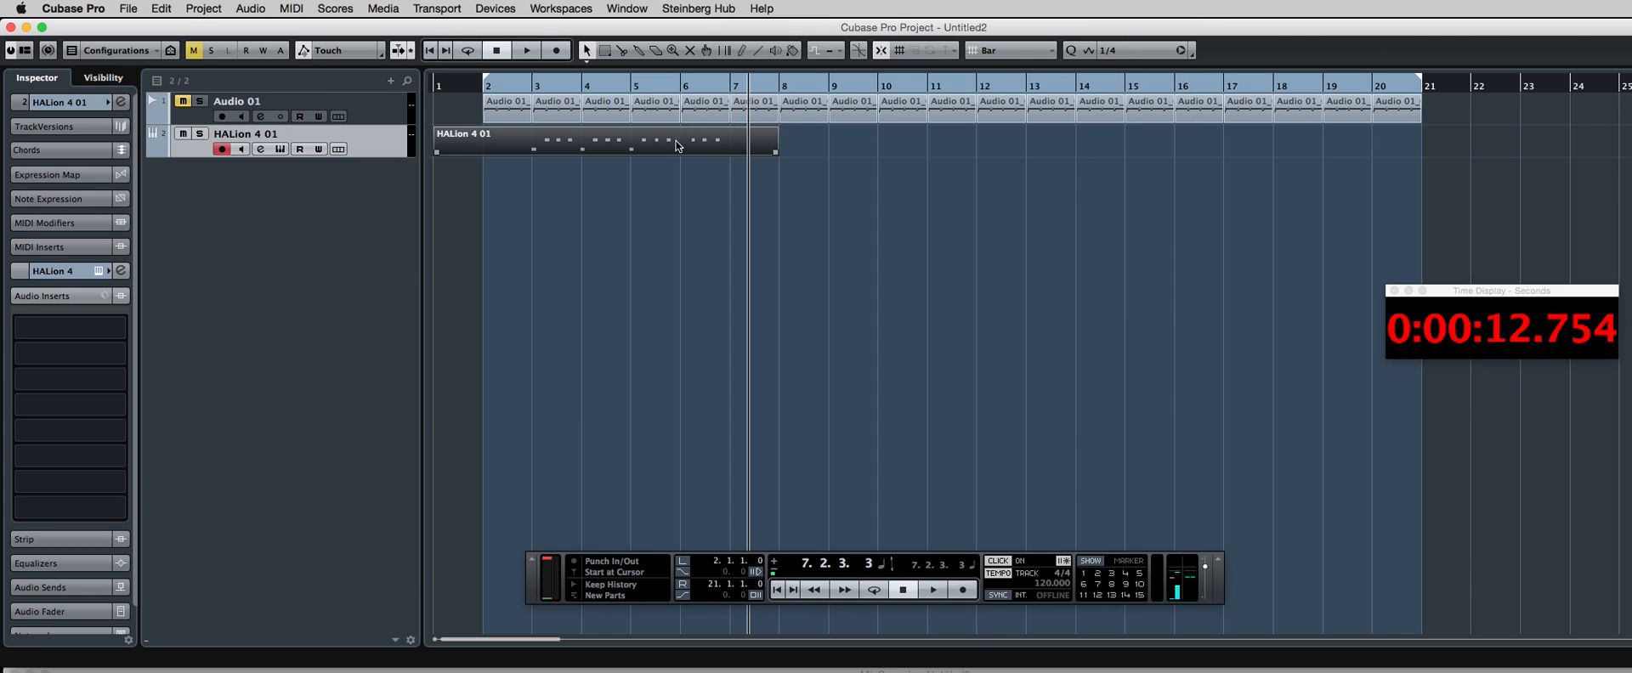
left_click(629, 163)
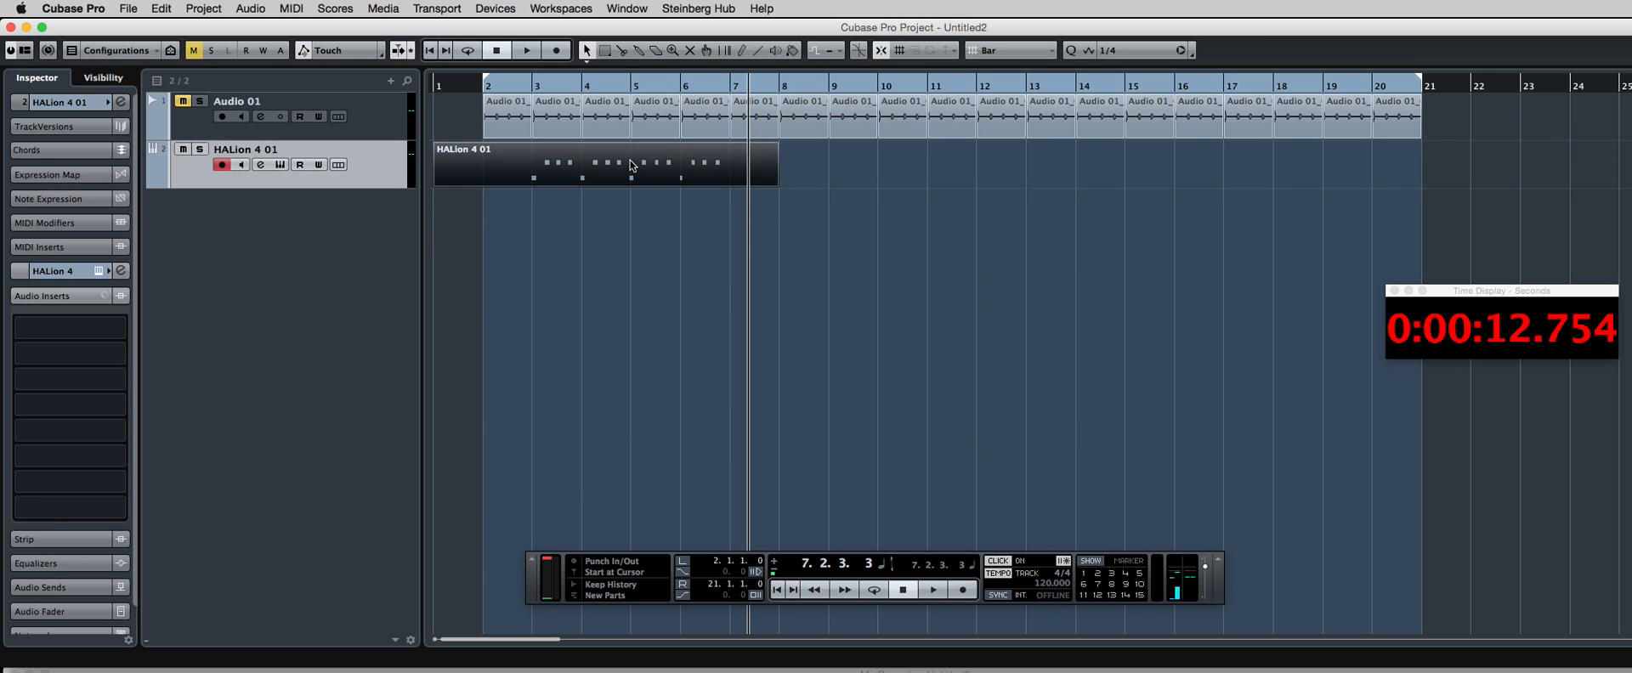
key("ctrl+Down")
key("h")
key("h")
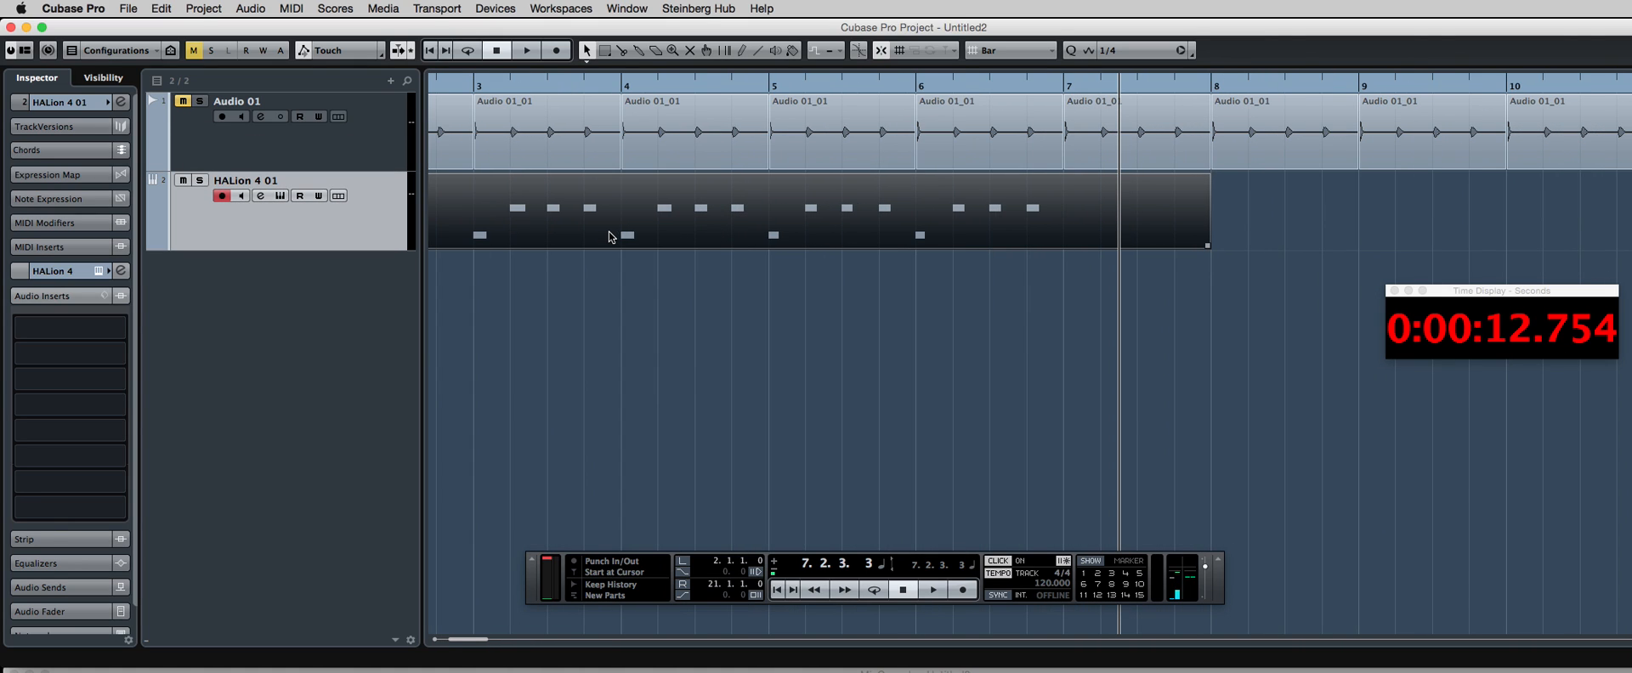
scroll(610, 237, "up", 3)
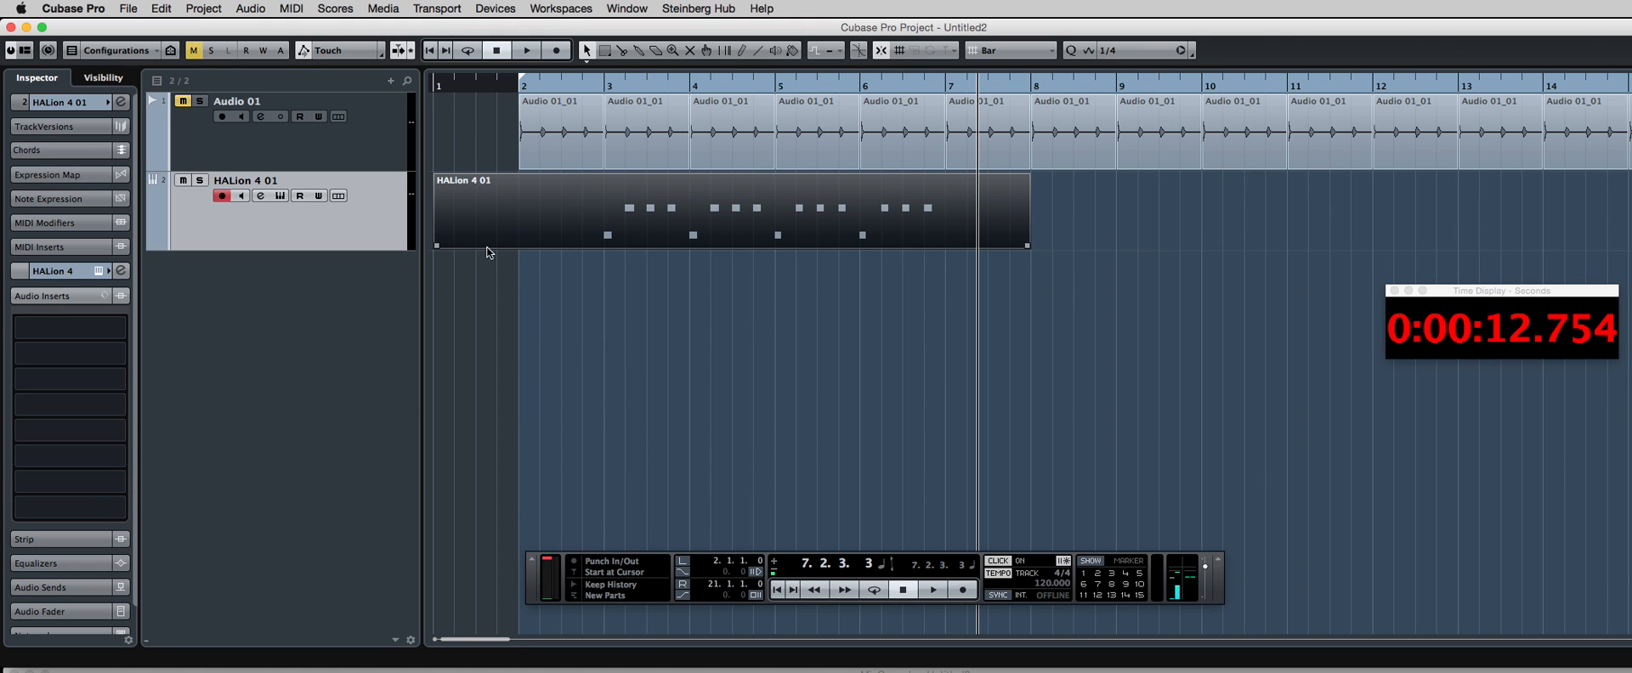
- Trim the HALion drum part's start and end so only a single bar at bar 2 remains
left_click_drag(437, 245, 606, 242)
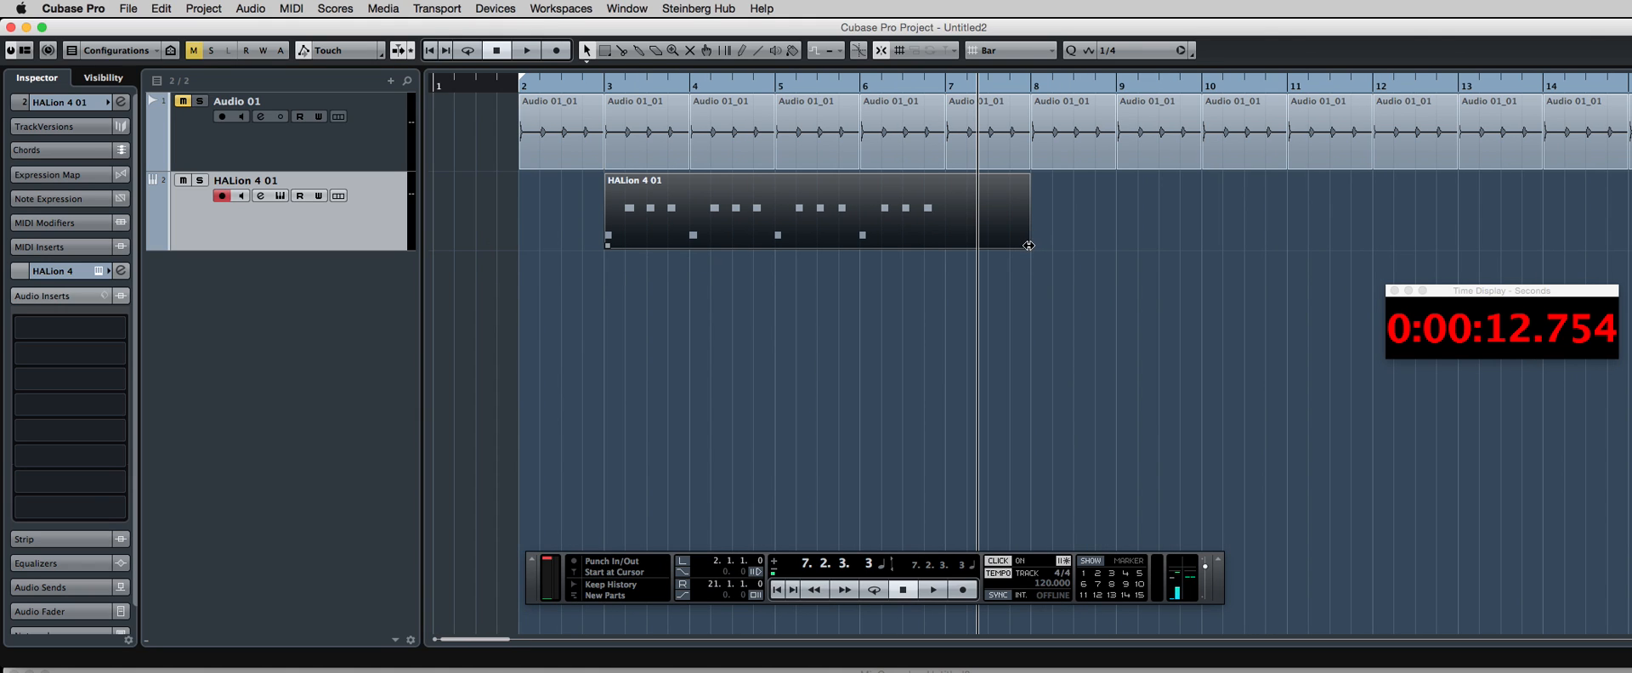
left_click_drag(1028, 244, 600, 230)
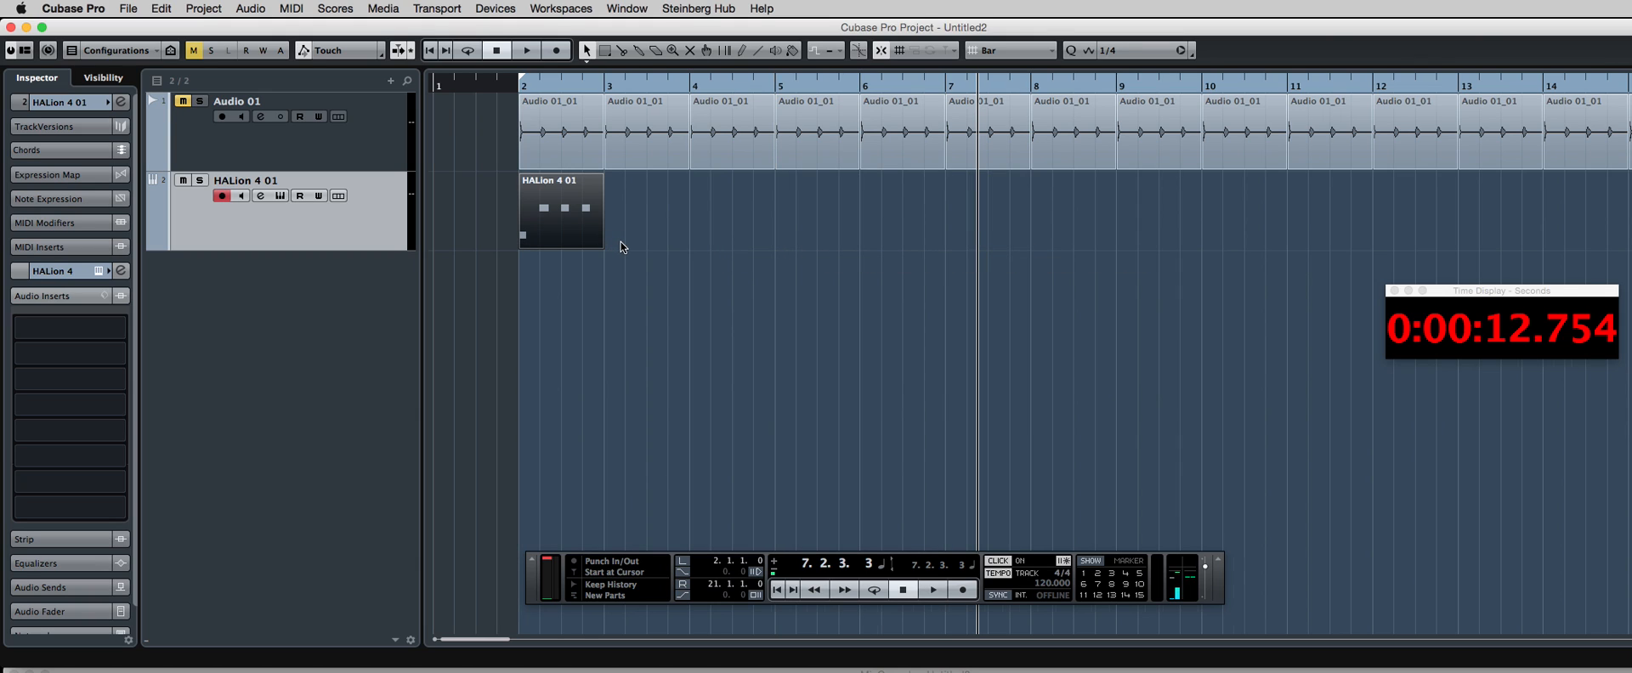
key("g")
key("g")
- Duplicate the one-bar drum part repeatedly along the timeline and switch the metronome Click off
key("super+d")
key("super+d")
key("super+d")
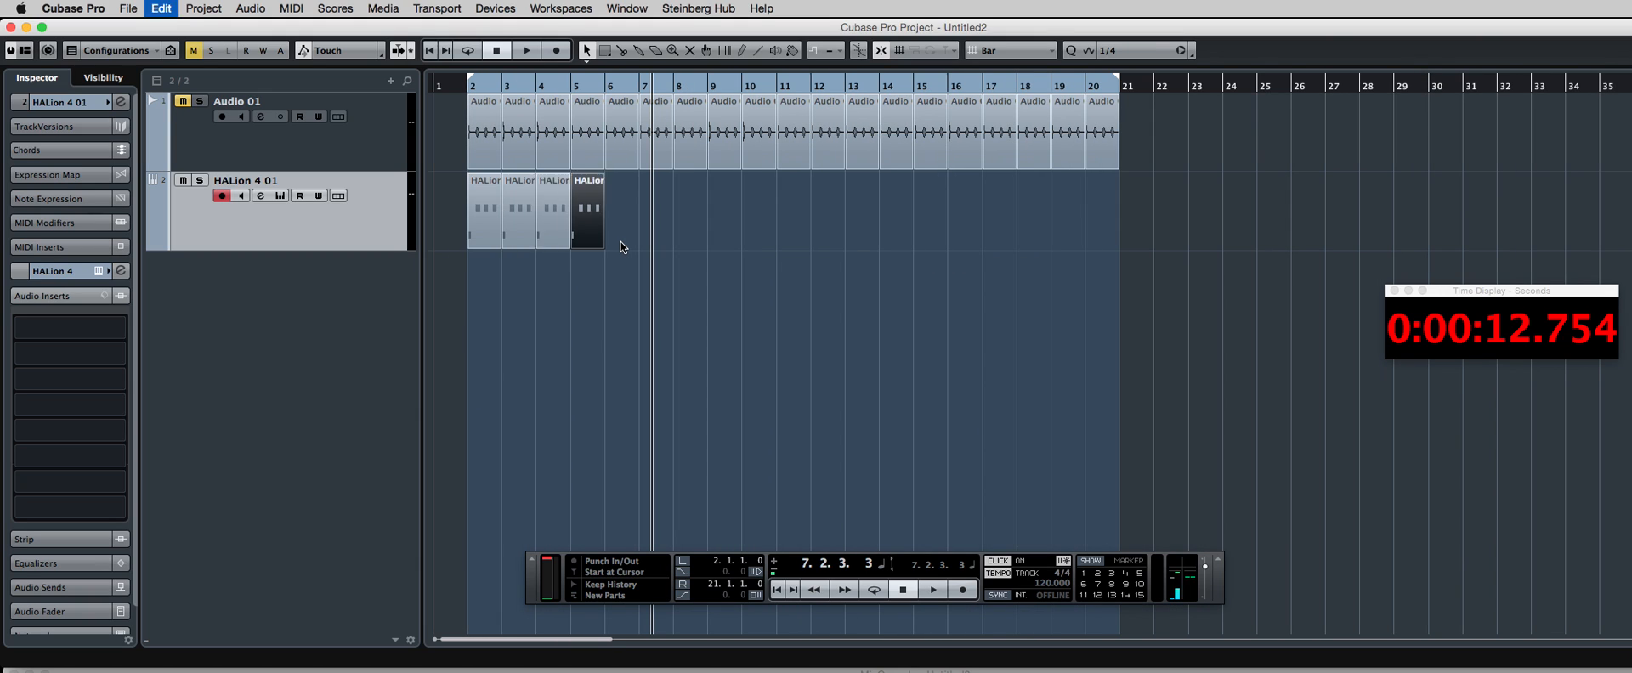
key("super+d")
key("super+d")
key("super+d")
key("super+d")
key("super+d")
key("super+d")
key("super+d")
key("super+d")
key("super+d")
key("super+d")
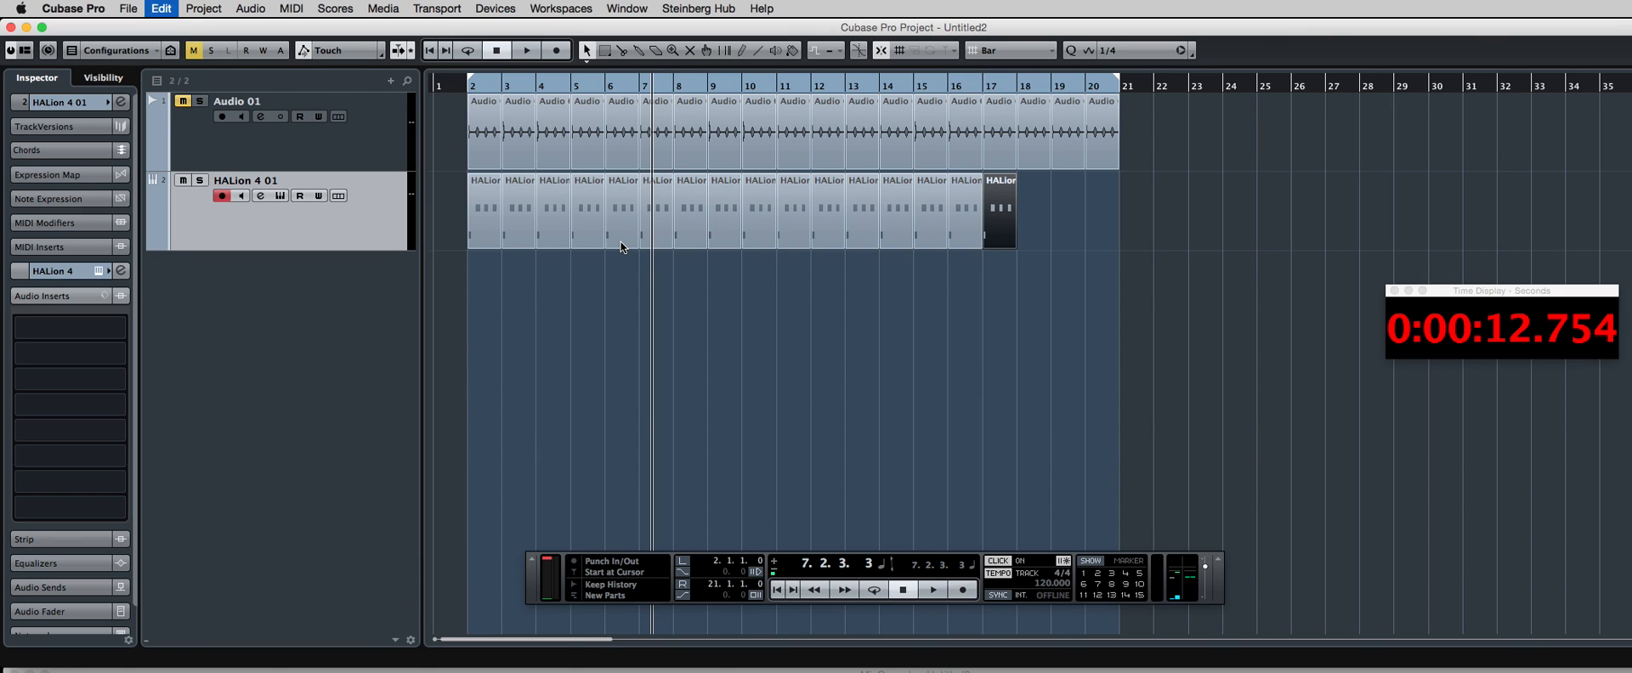
key("super+d")
key("super+d")
key("super+d")
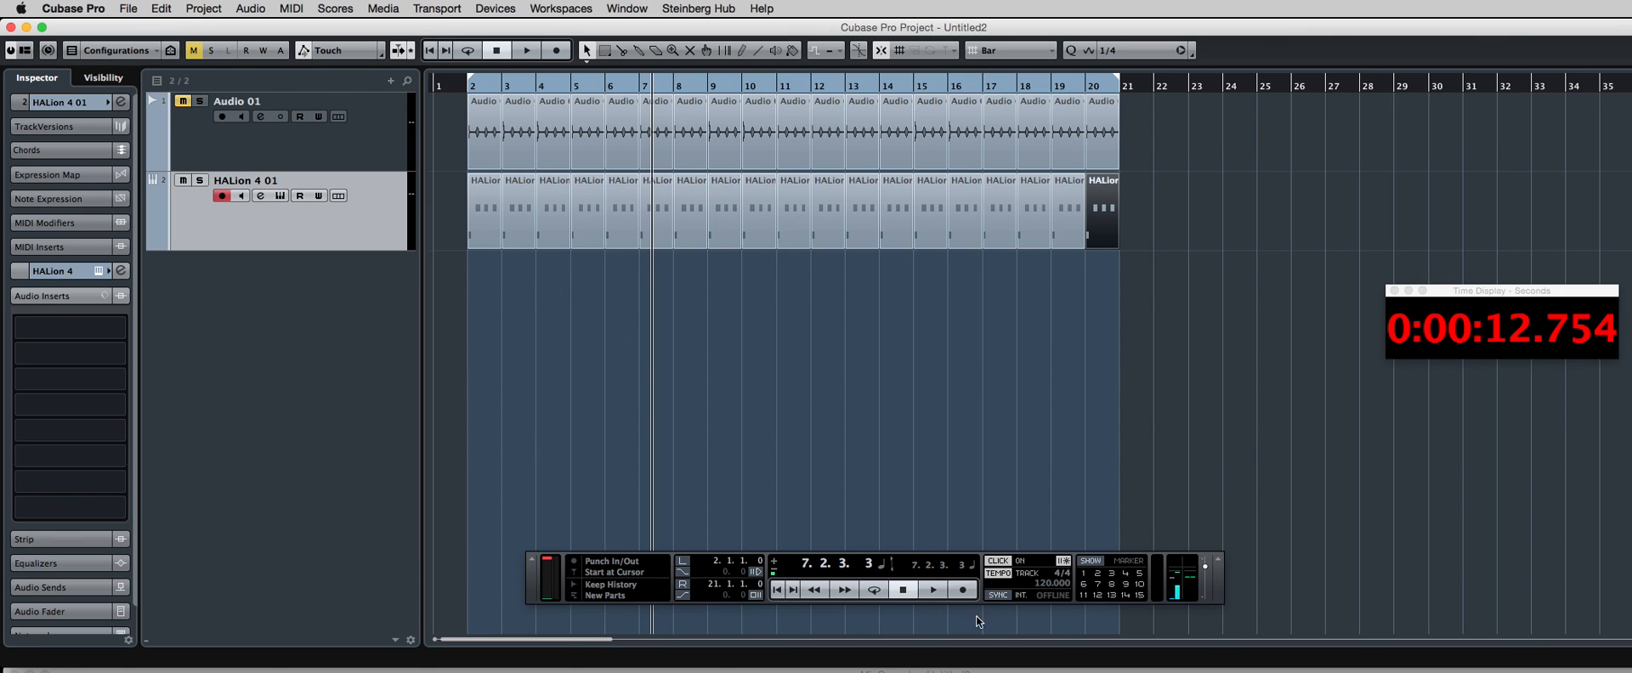
left_click(999, 561)
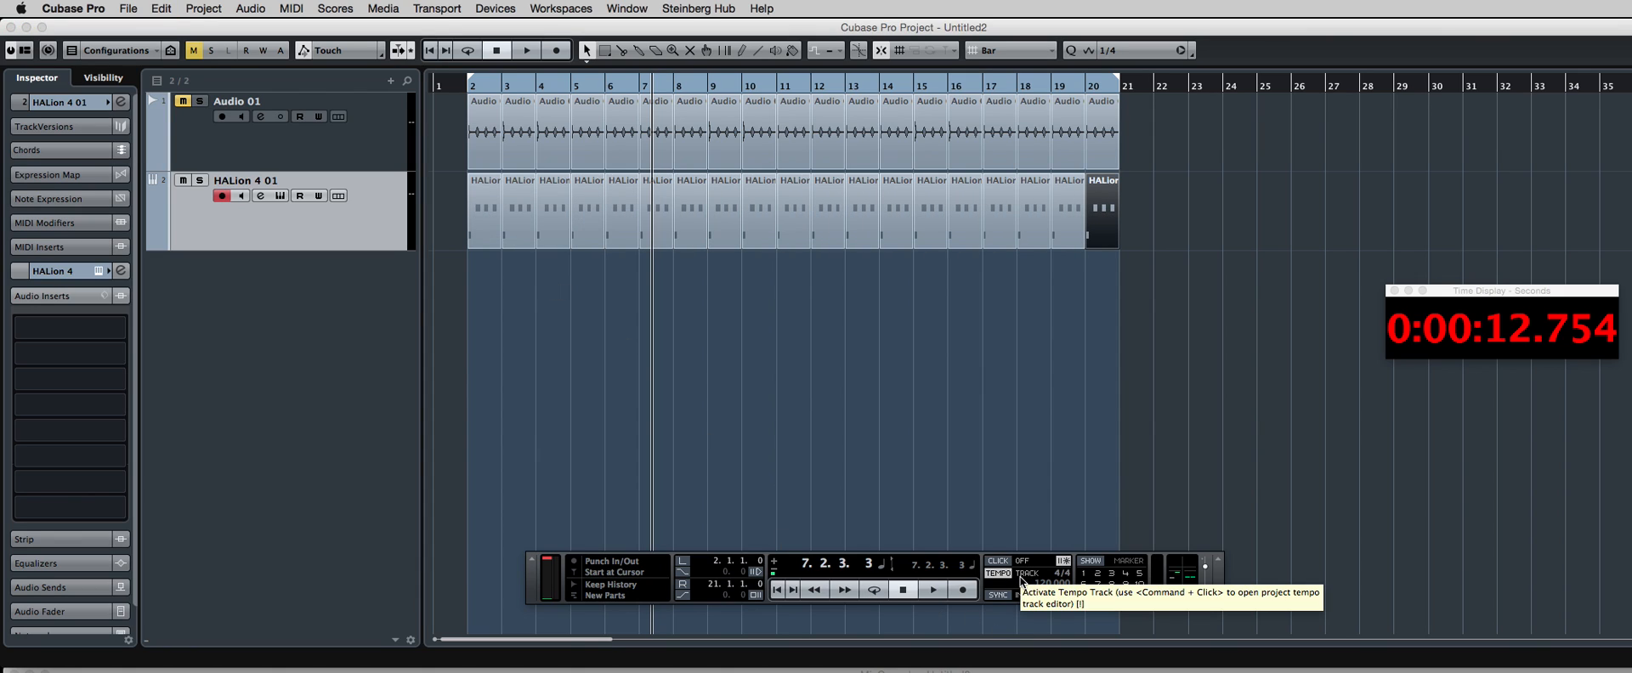
key("comma")
key("space")
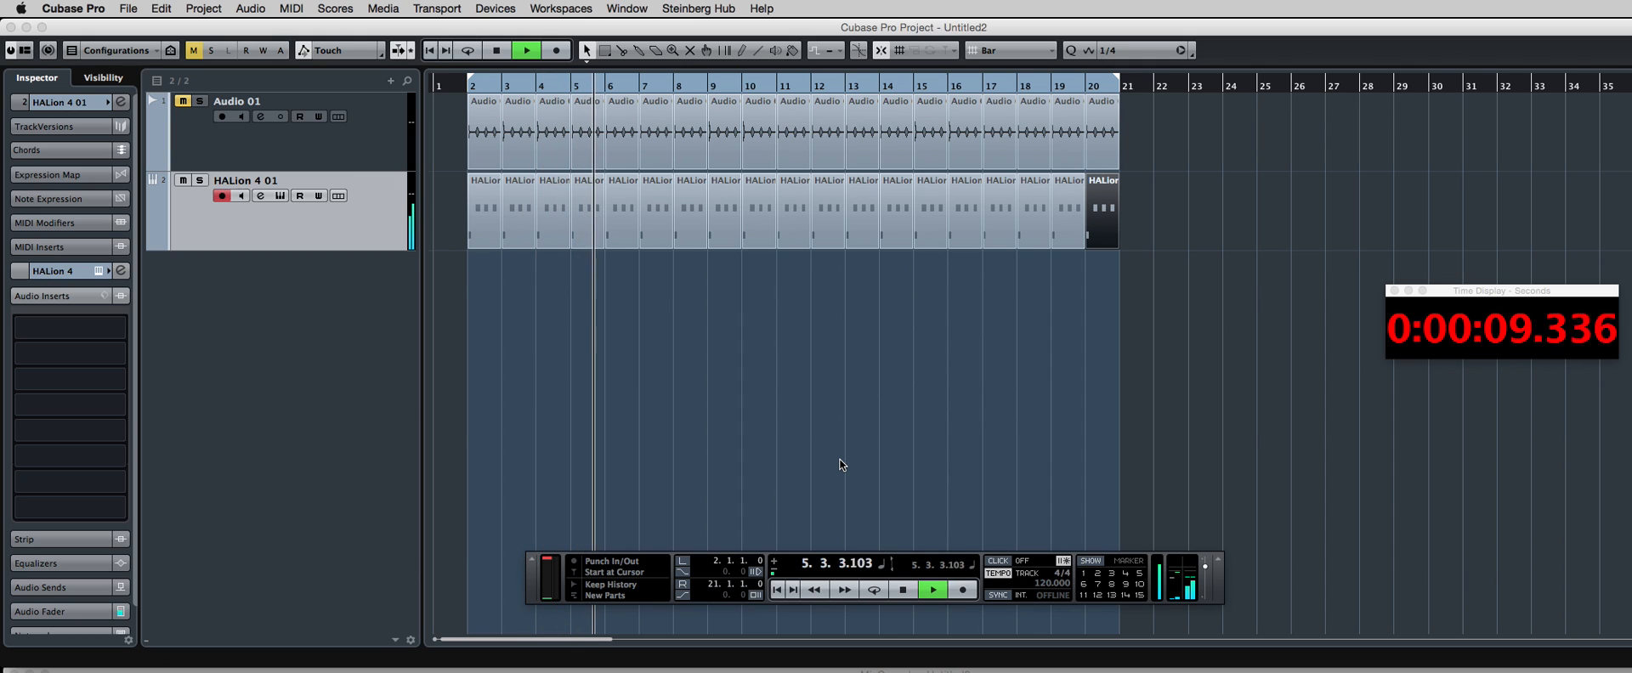
key("space")
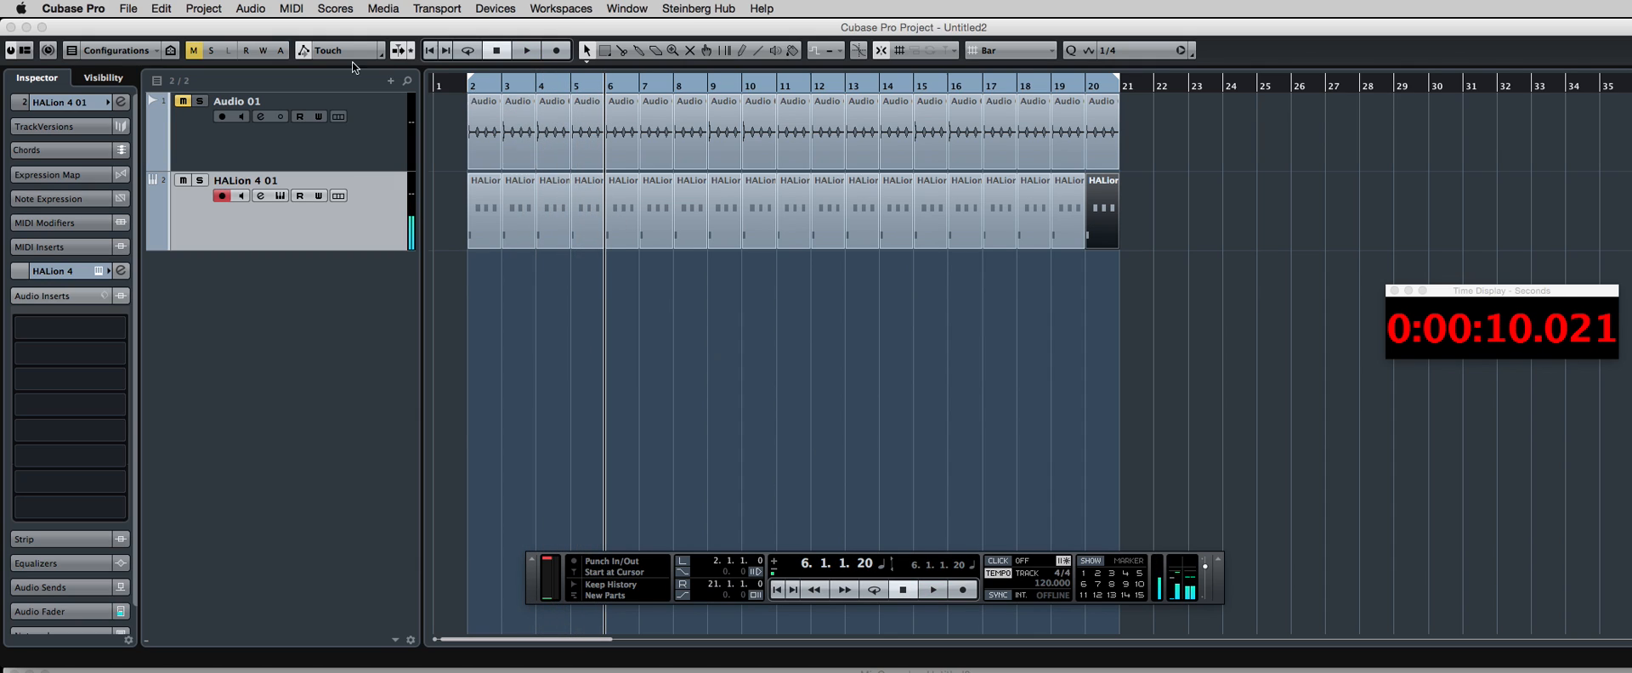
left_click(130, 9)
mouse_move(145, 277)
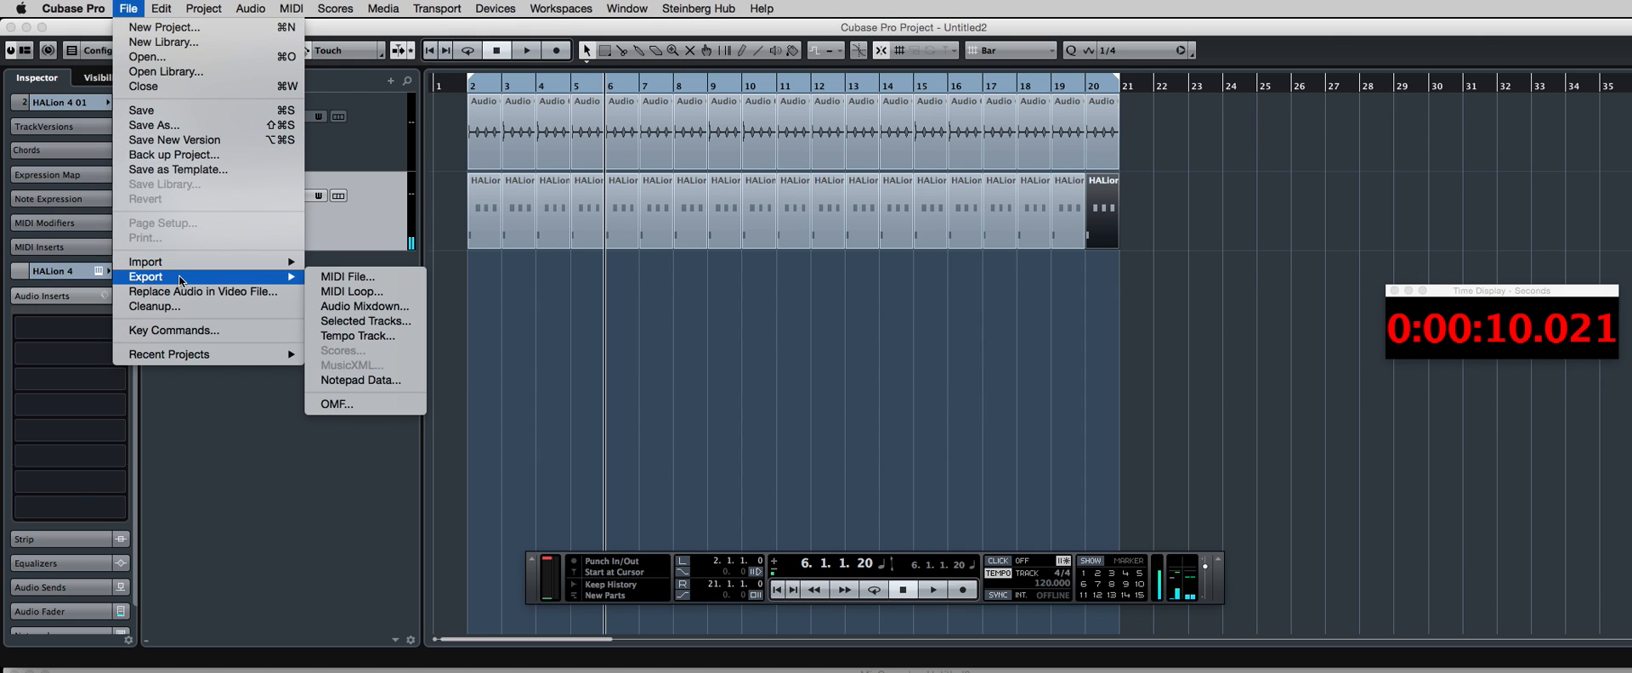
left_click(362, 307)
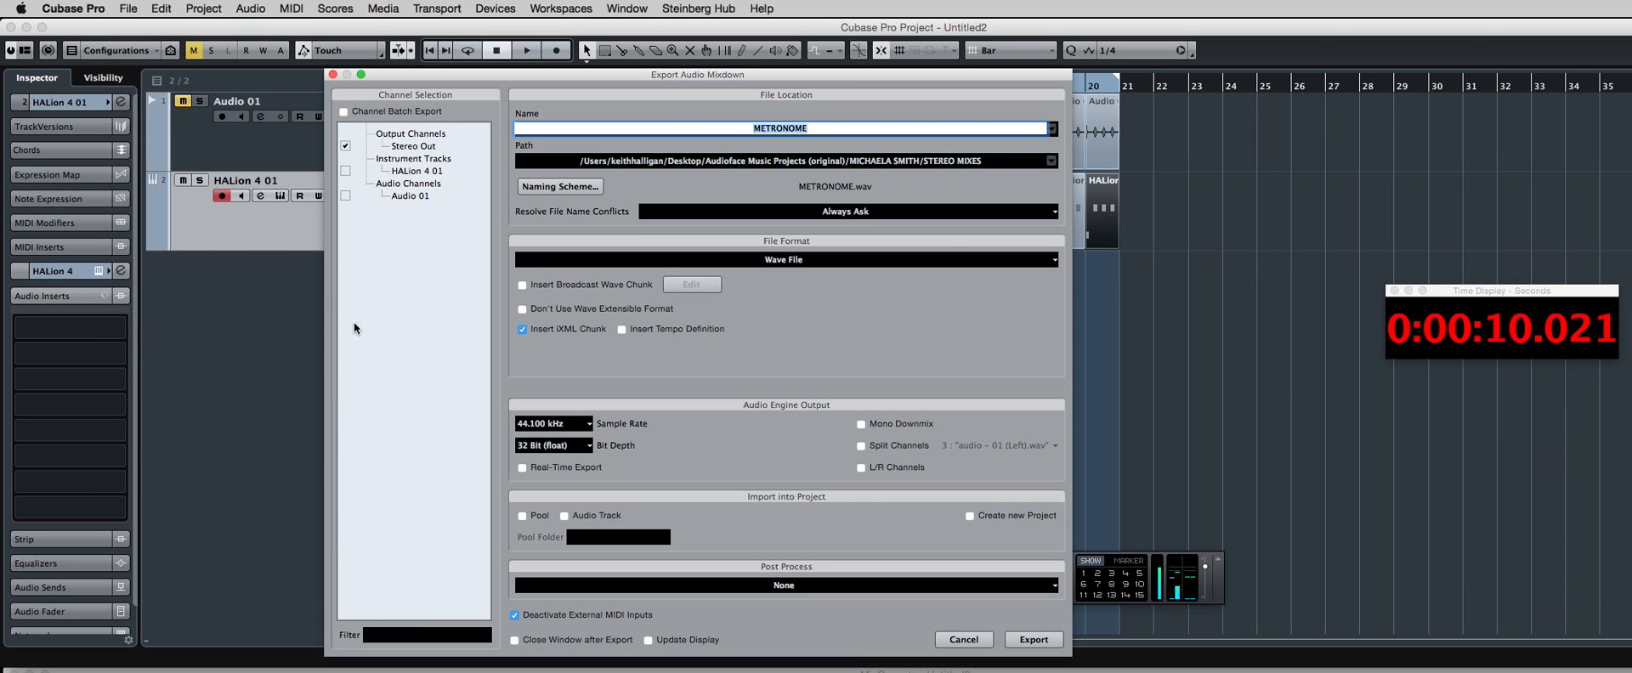
left_click(963, 638)
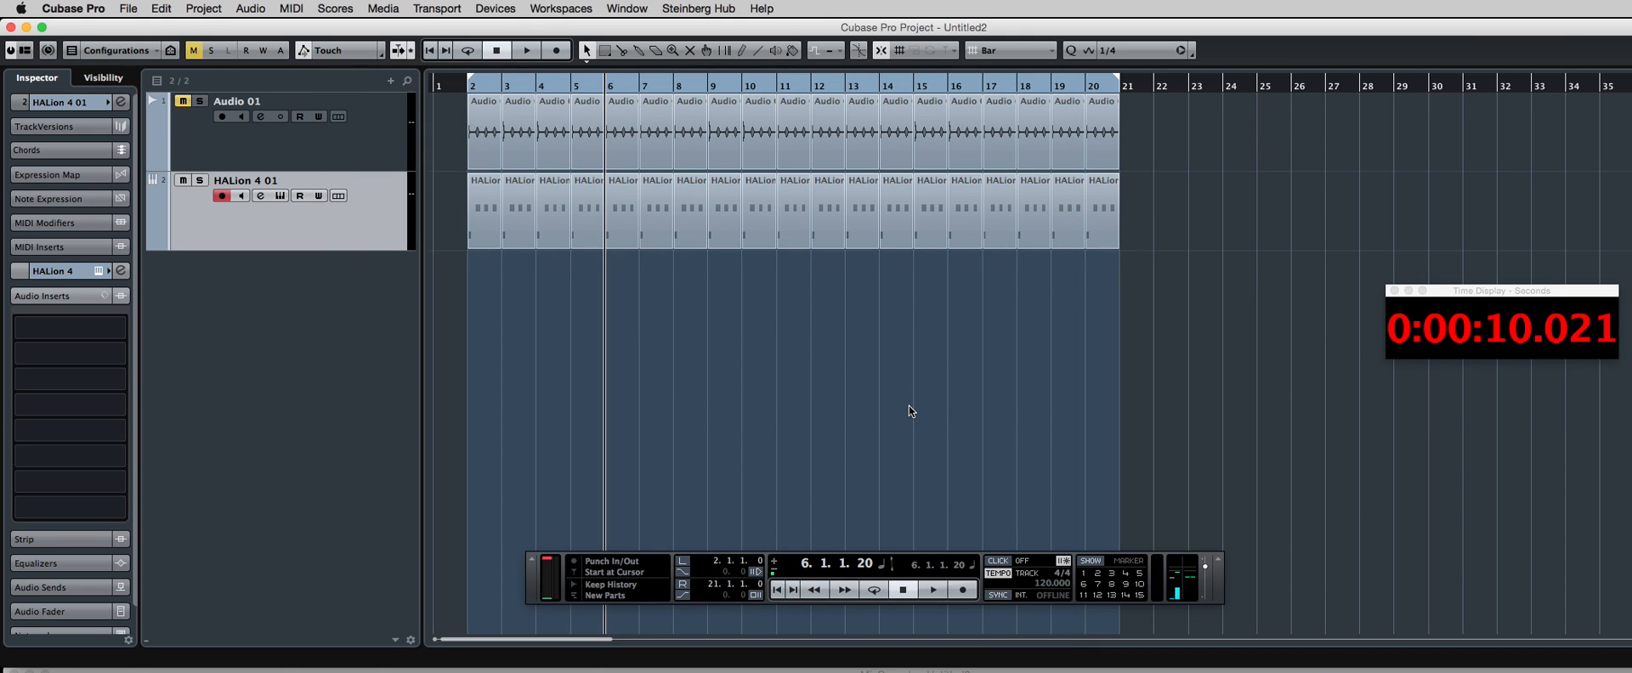